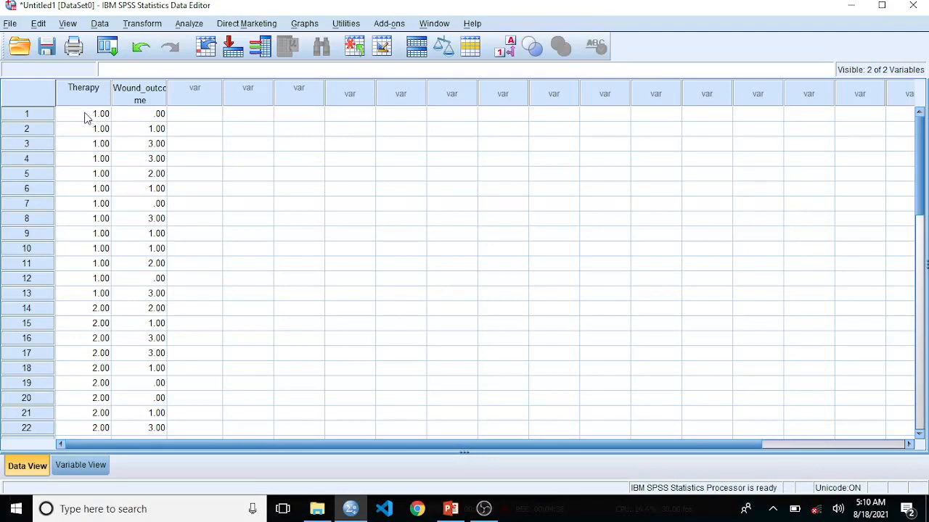
Review the Therapy and Wound_outcome entries for the cases coded 1 and the cases coded 2
left_click_drag(85, 115, 98, 292)
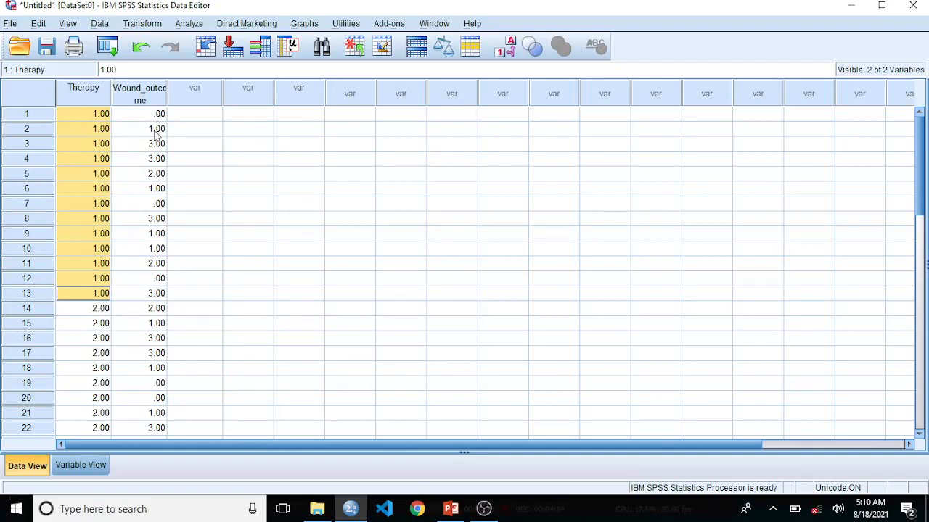
left_click(84, 309)
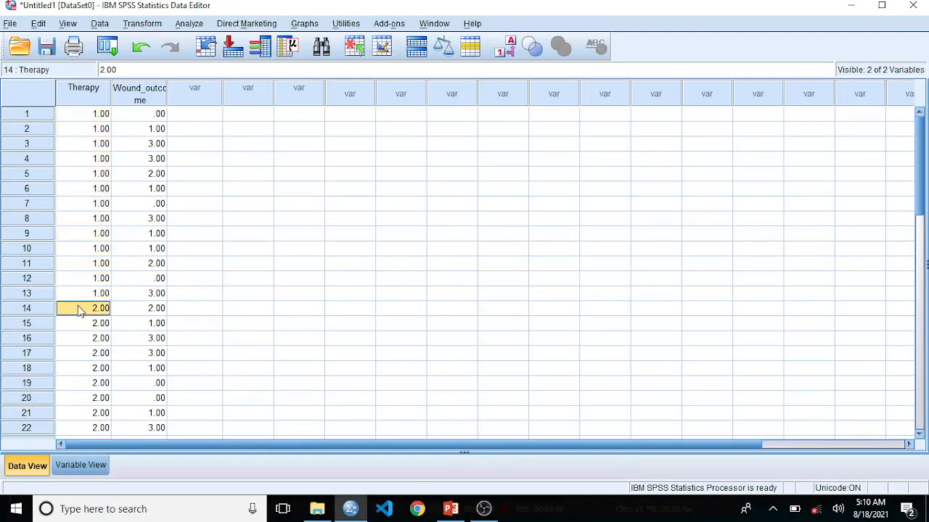
left_click_drag(79, 311, 115, 341)
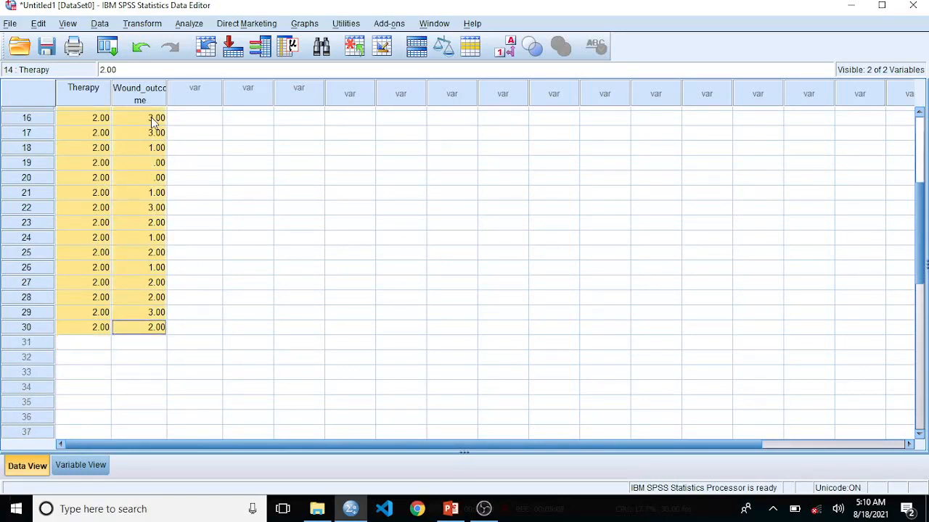
Review the value labels of Therapy and Wound_outcome and the measurement level choices for Wound_outcome
left_click(77, 465)
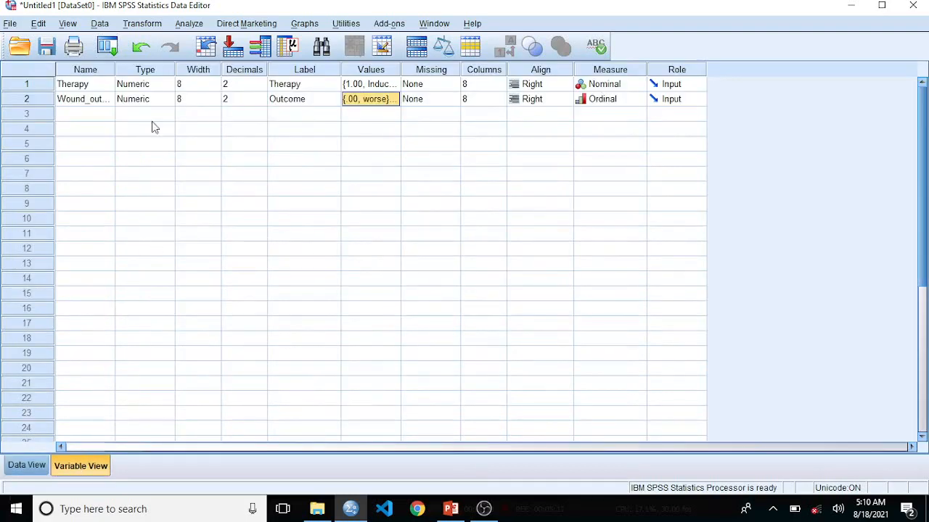
double_click(392, 89)
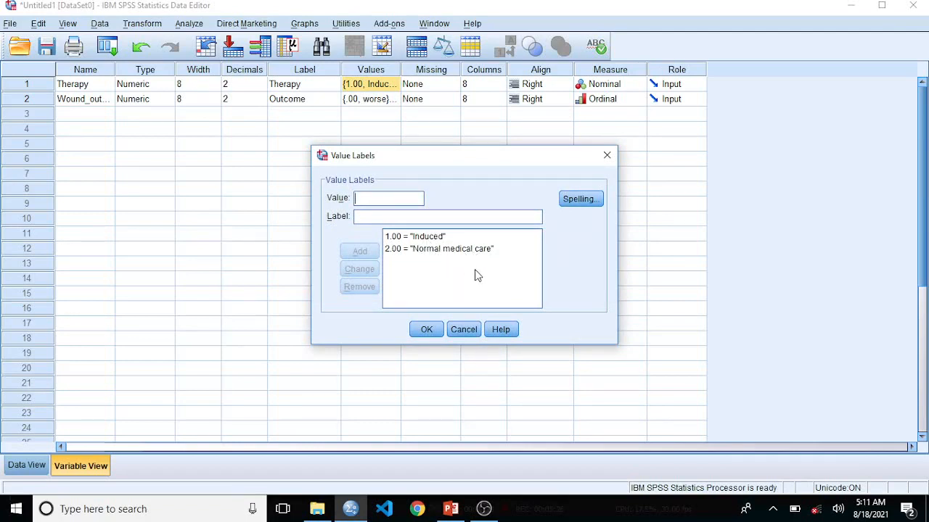
left_click(426, 329)
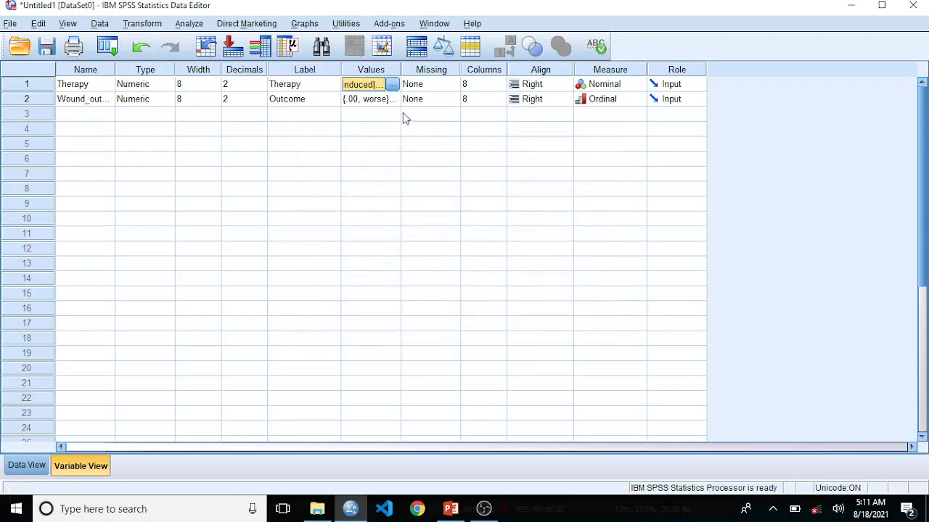
left_click(394, 102)
left_click(395, 102)
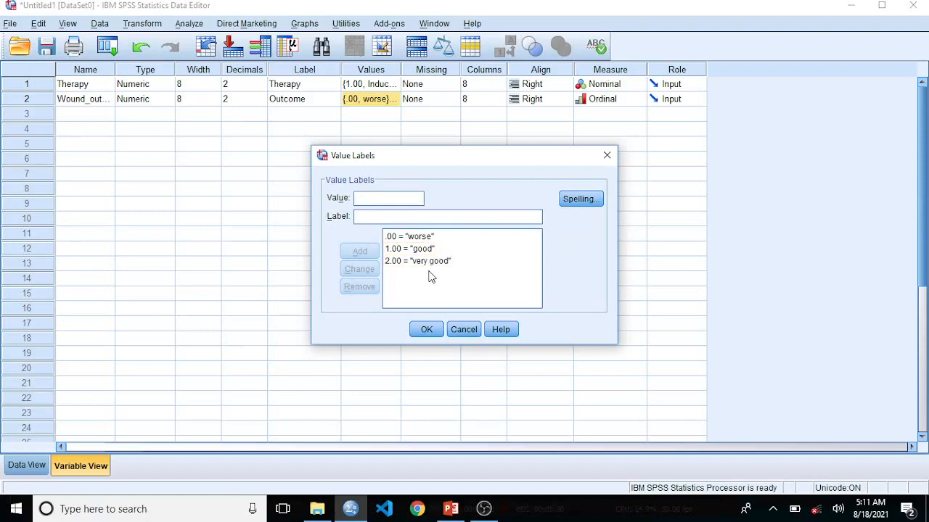
left_click(419, 330)
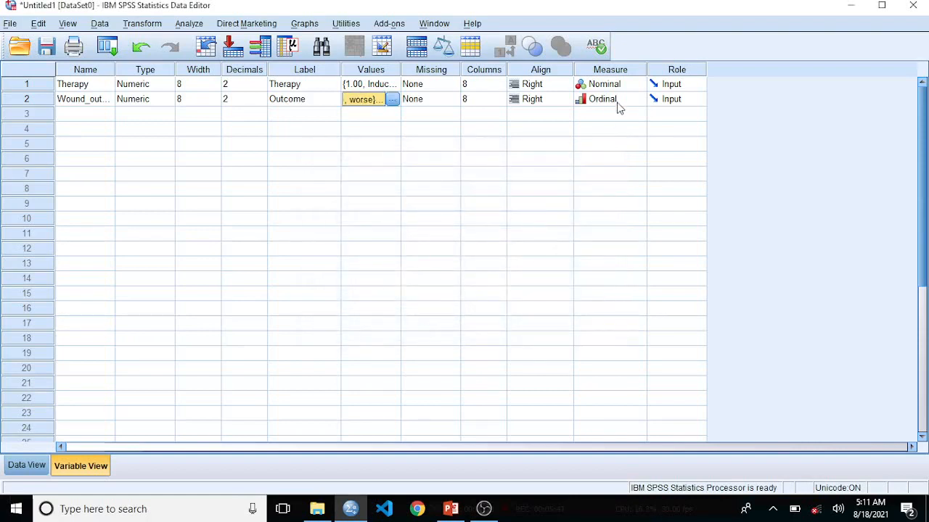
left_click(627, 100)
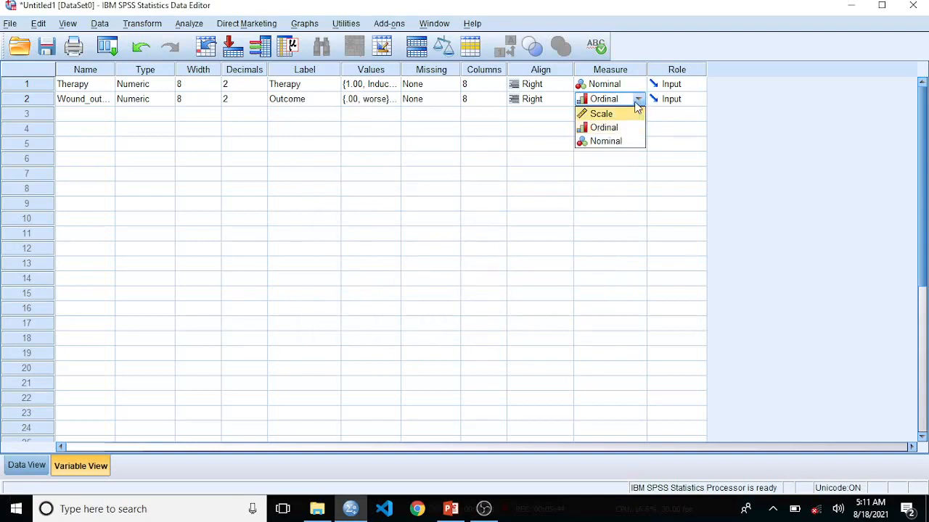
left_click(639, 102)
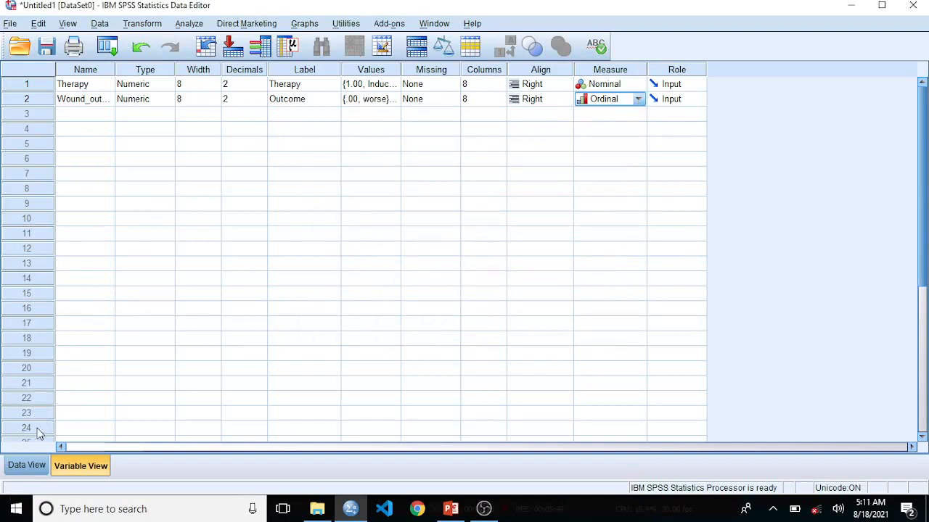
Set up an Explore analysis with Outcome as the dependent variable and Therapy as the factor
left_click(24, 469)
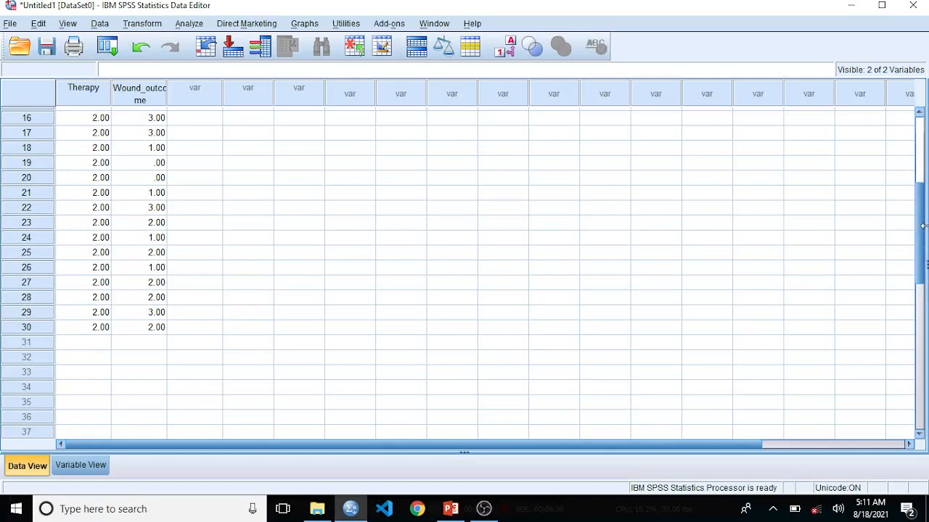
left_click_drag(923, 227, 916, 150)
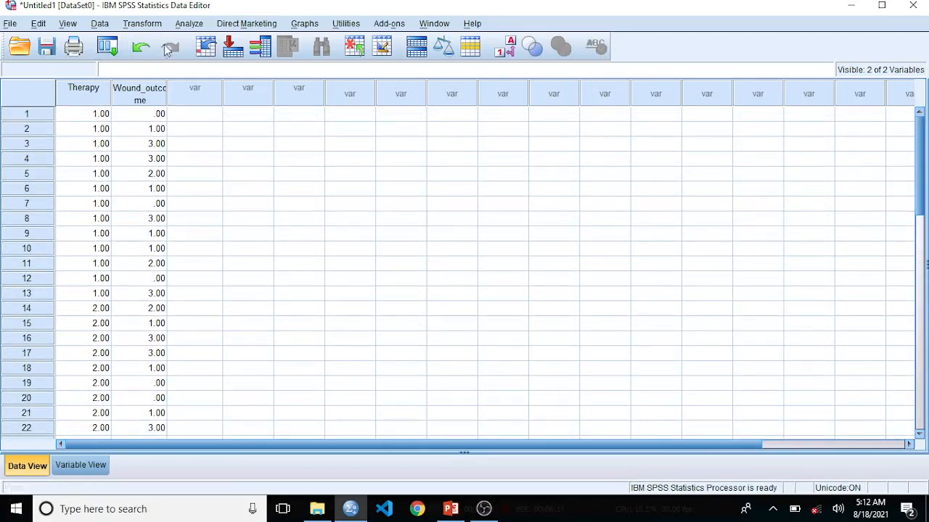
left_click(188, 24)
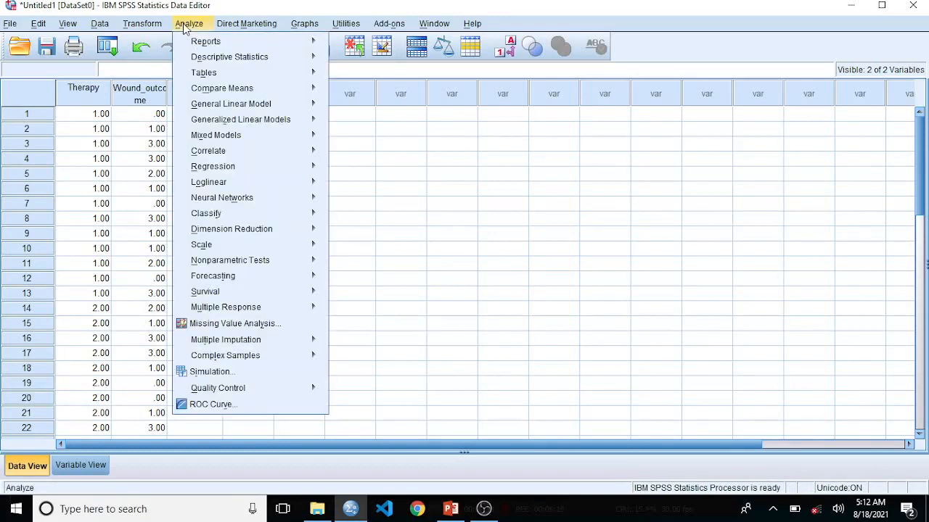
mouse_move(202, 58)
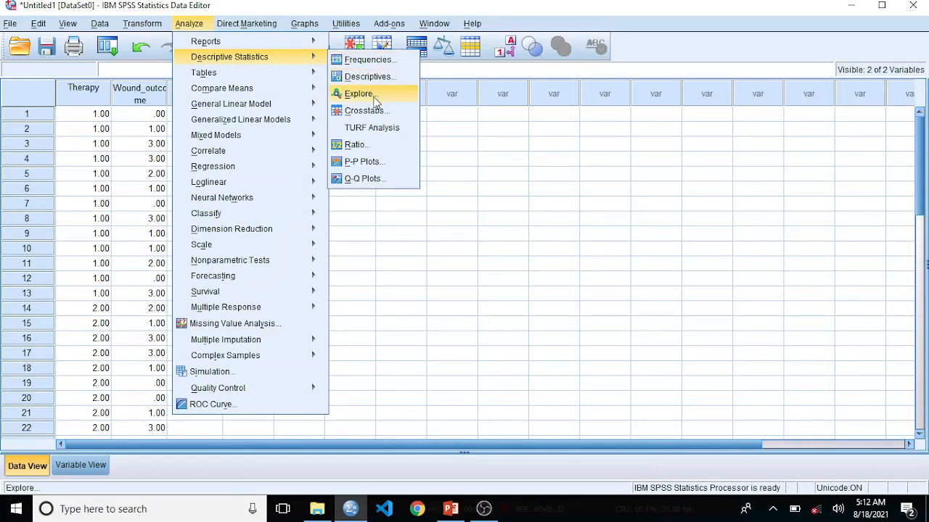
left_click(366, 97)
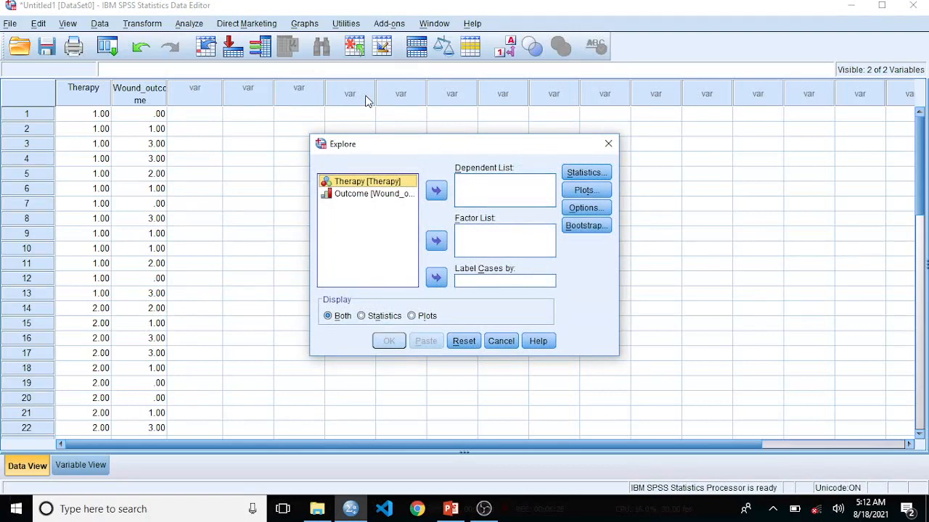
left_click(375, 196)
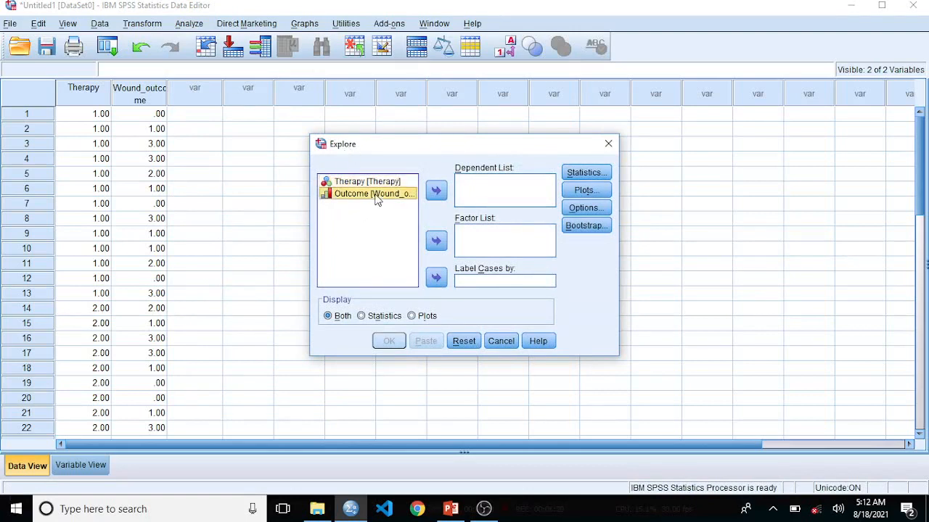
left_click(437, 192)
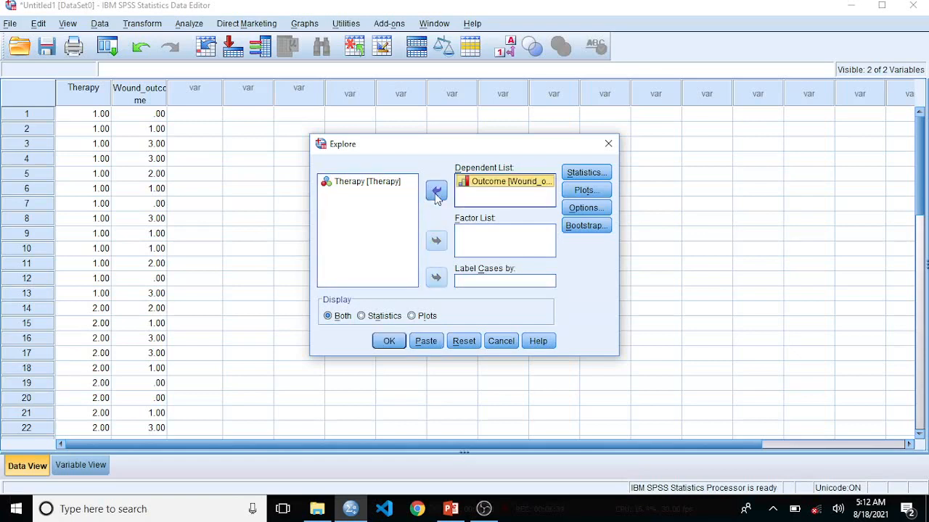
left_click(385, 187)
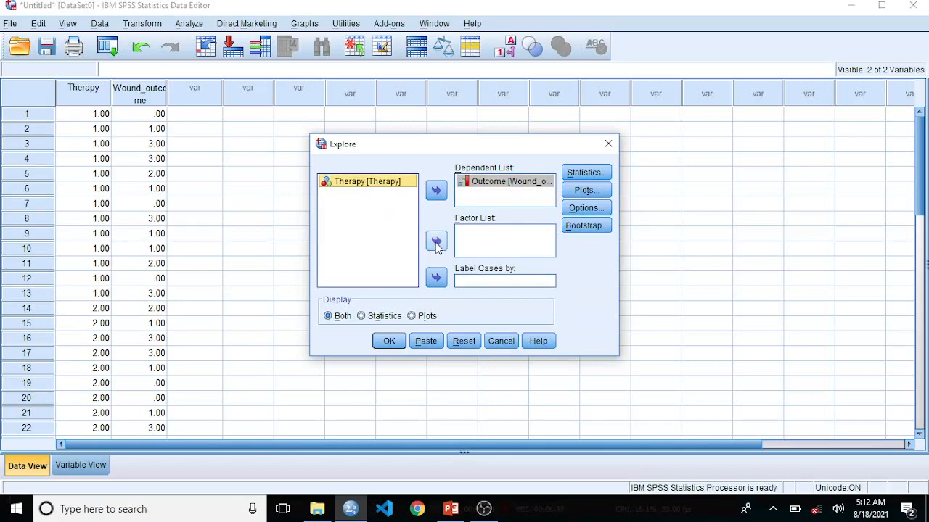
left_click(436, 242)
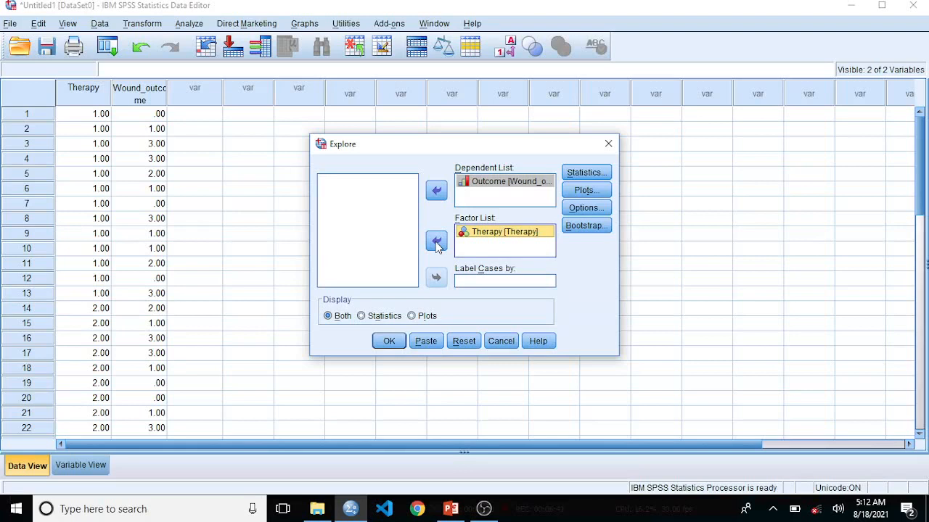
Restrict the Explore display to statistics and request outliers instead of descriptives
left_click(362, 317)
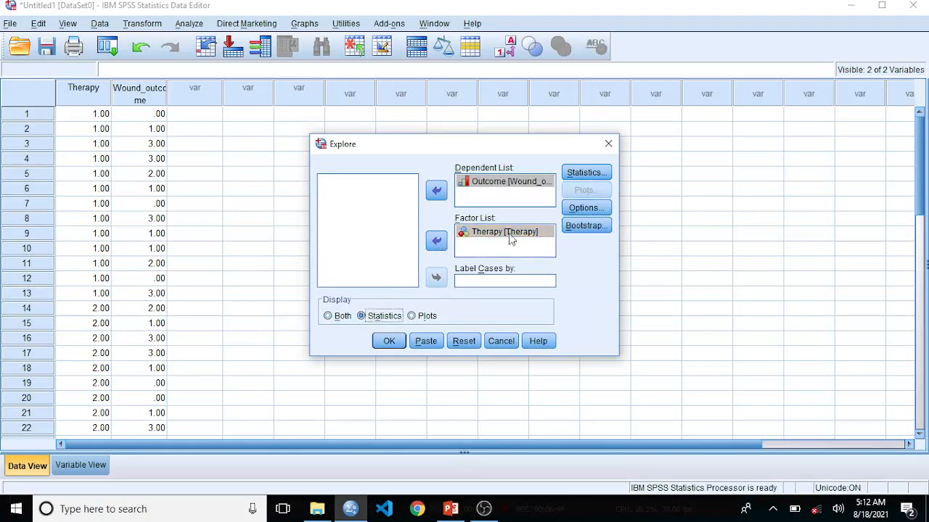
left_click(590, 174)
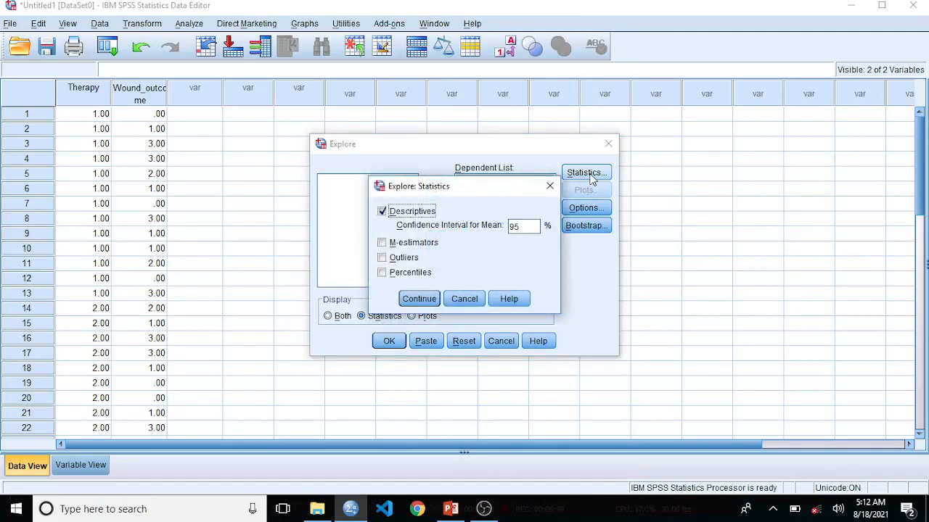
left_click(382, 212)
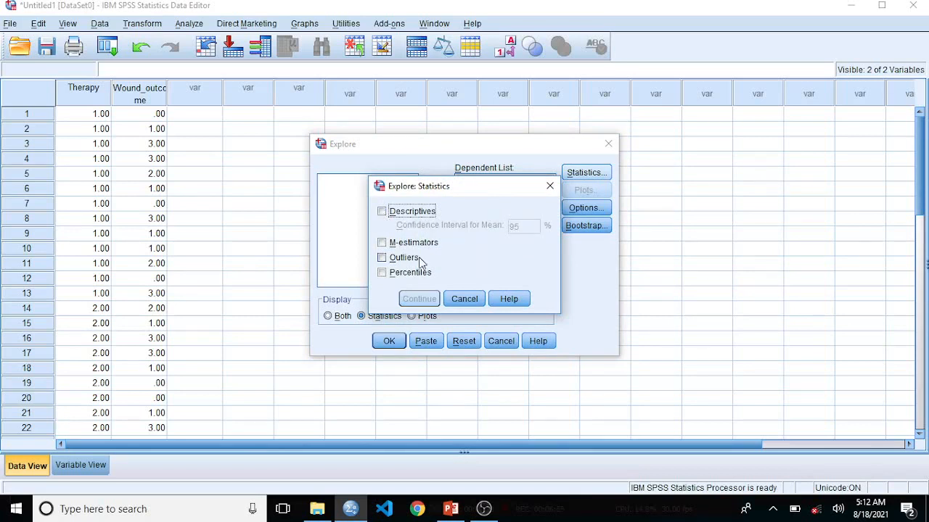
left_click(382, 259)
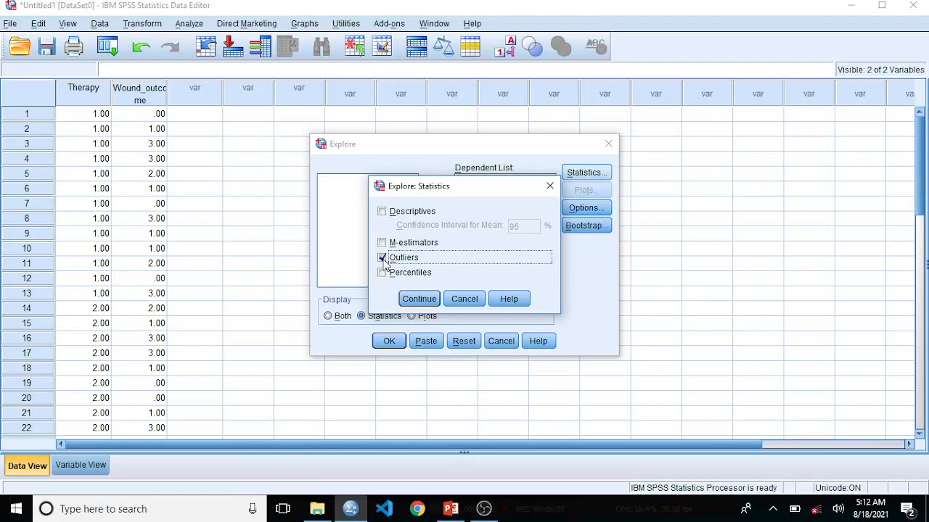
left_click(419, 298)
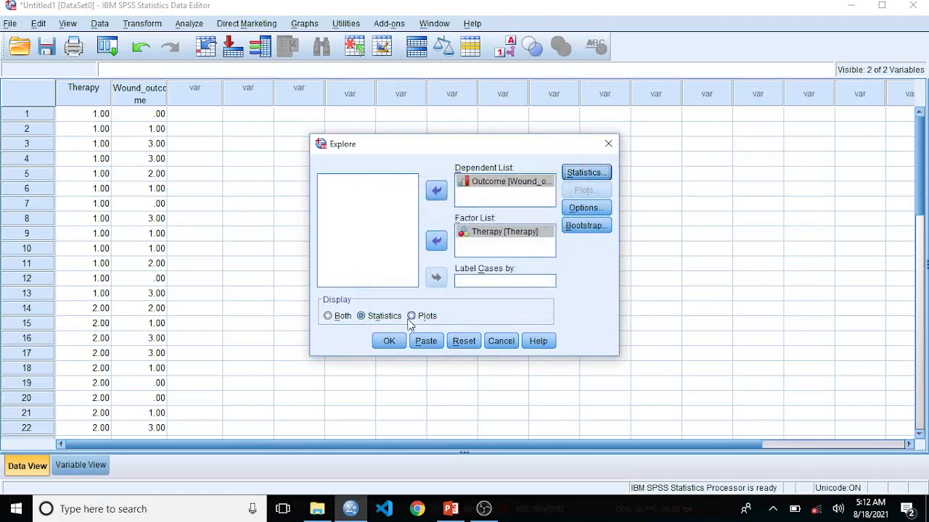
Display only plots, replace the stem-and-leaf plot with histograms, and run the Explore analysis
left_click(412, 317)
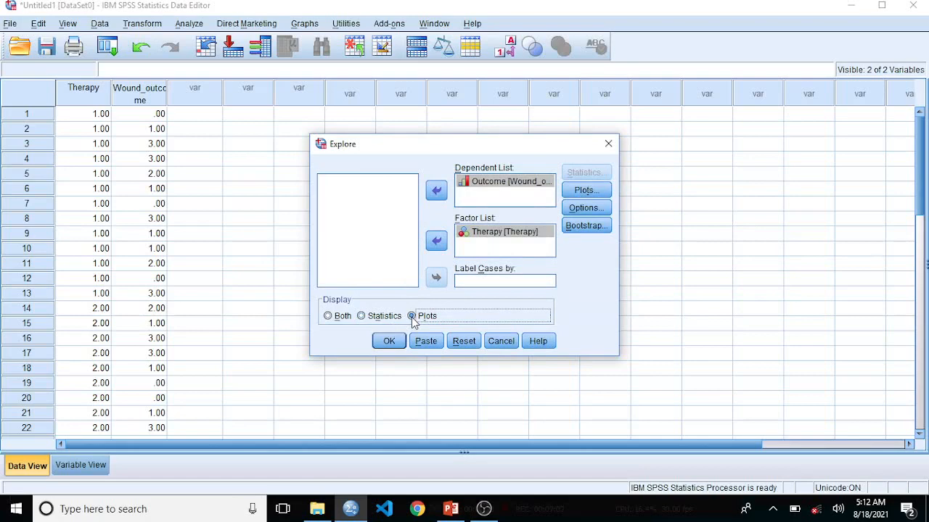
left_click(585, 197)
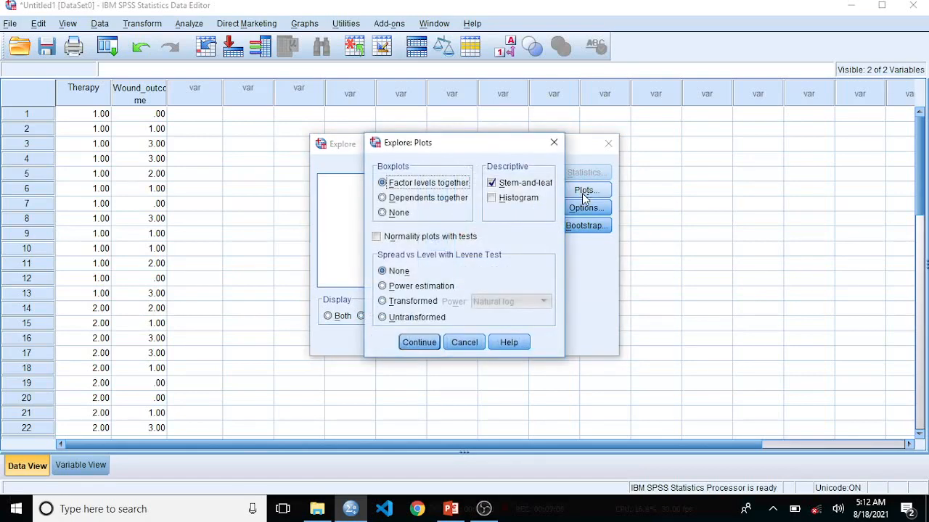
left_click(493, 184)
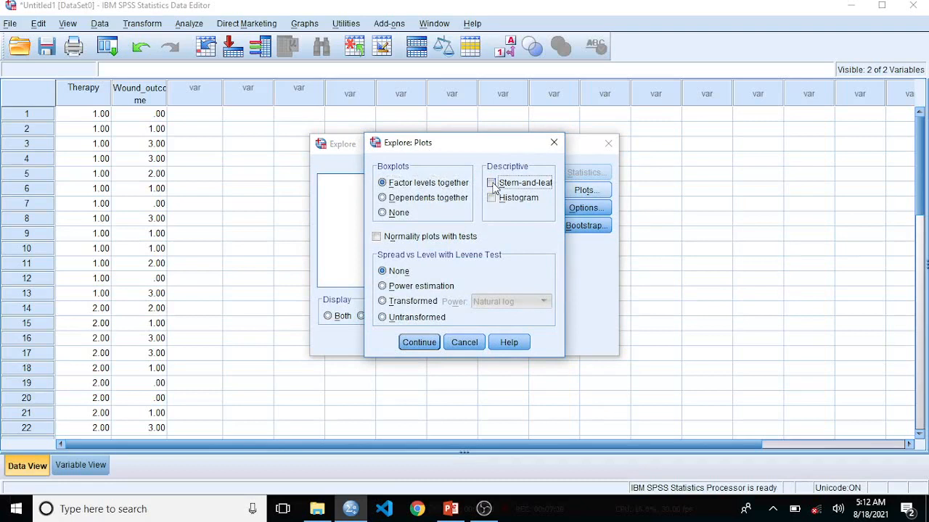
left_click(492, 200)
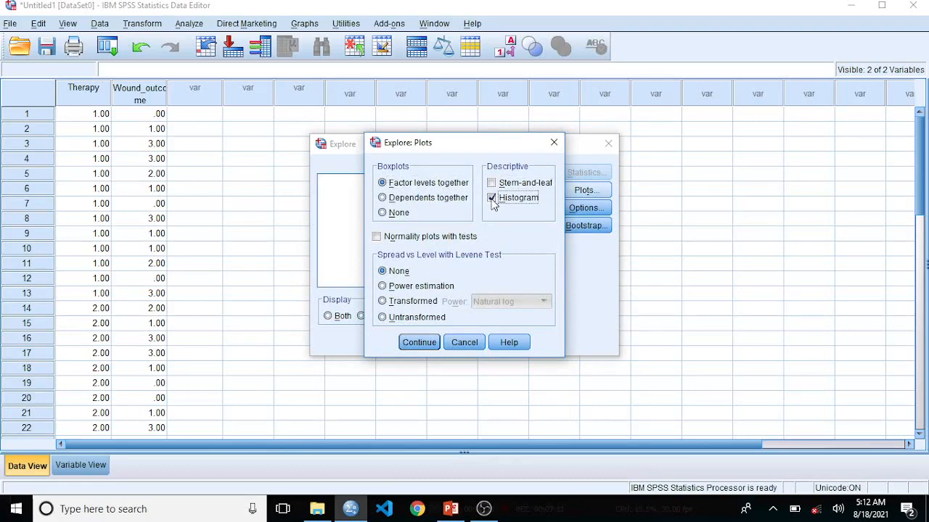
left_click(416, 344)
left_click(388, 346)
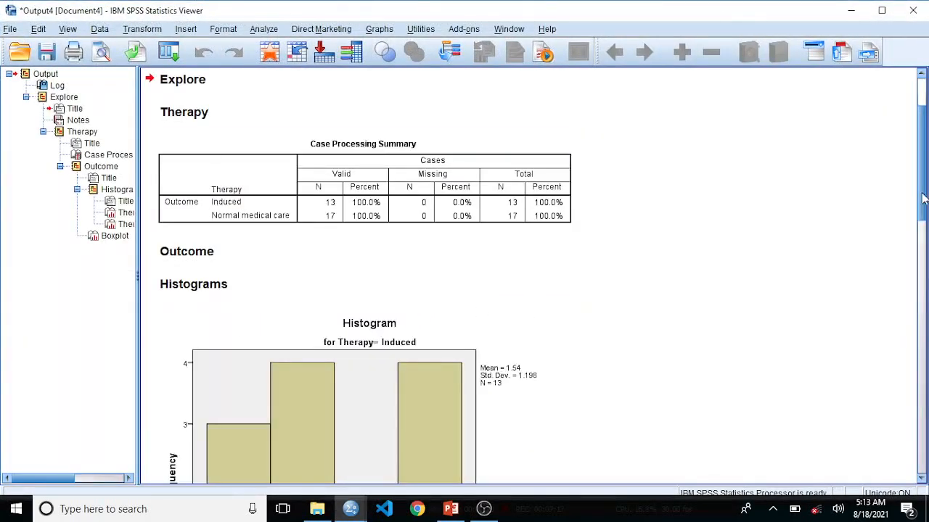
Examine the Outcome histograms for the Induced and Normal medical care groups and the boxplot comparing both therapies
left_click_drag(922, 194, 926, 259)
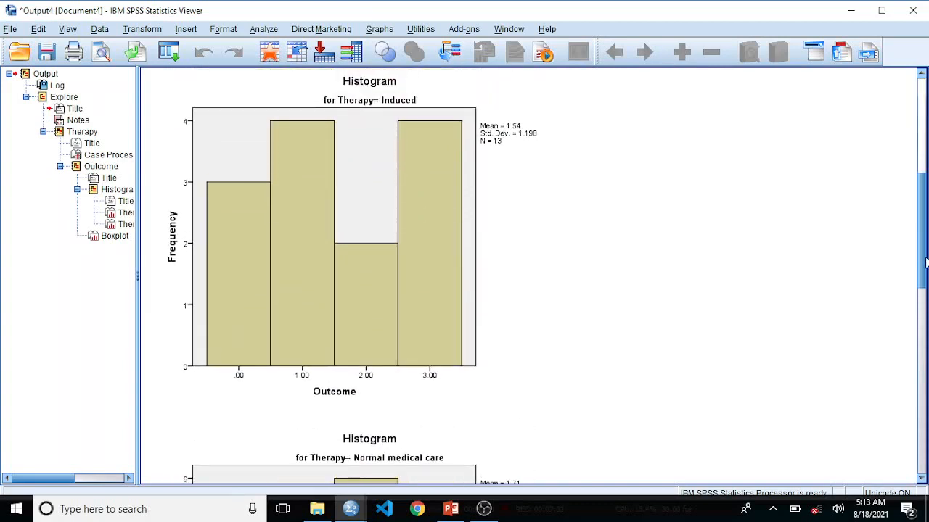
left_click_drag(926, 261, 925, 268)
left_click(366, 228)
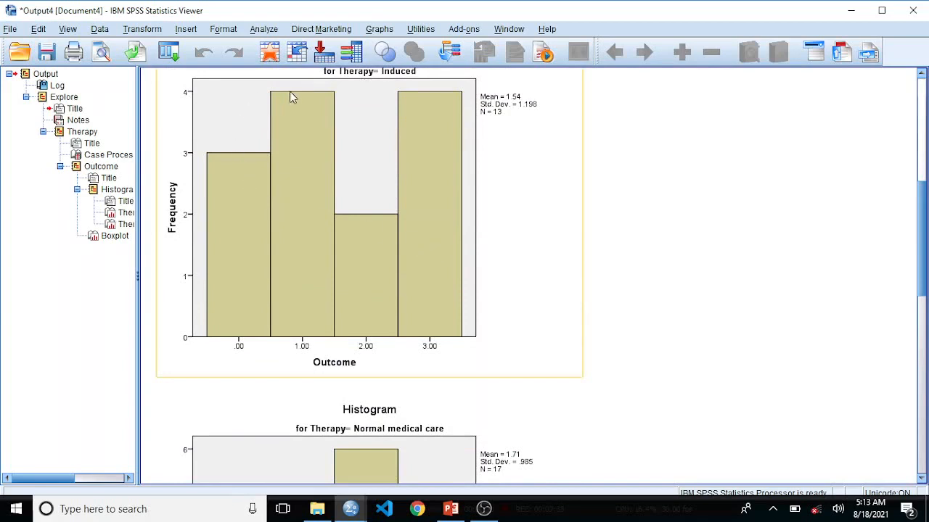
left_click(632, 204)
left_click_drag(922, 225, 917, 305)
left_click(213, 298)
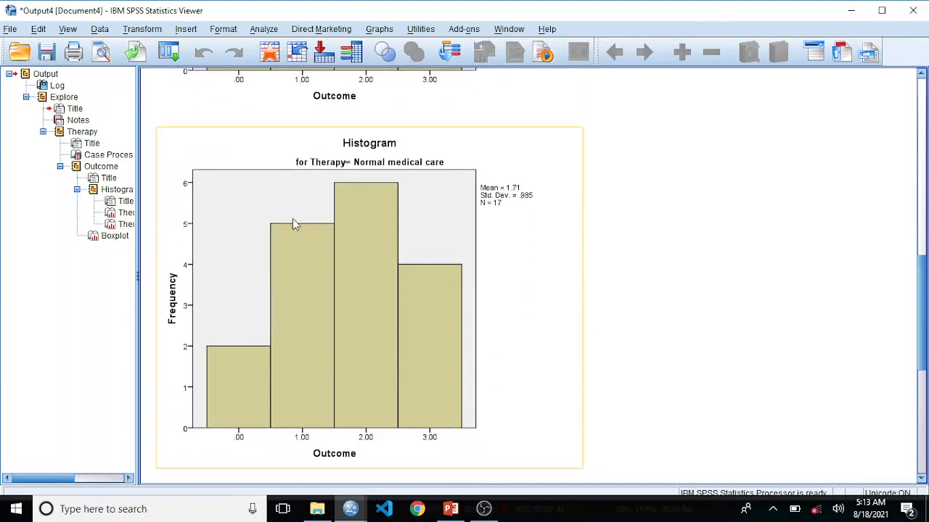
double_click(433, 276)
left_click_drag(925, 352, 923, 463)
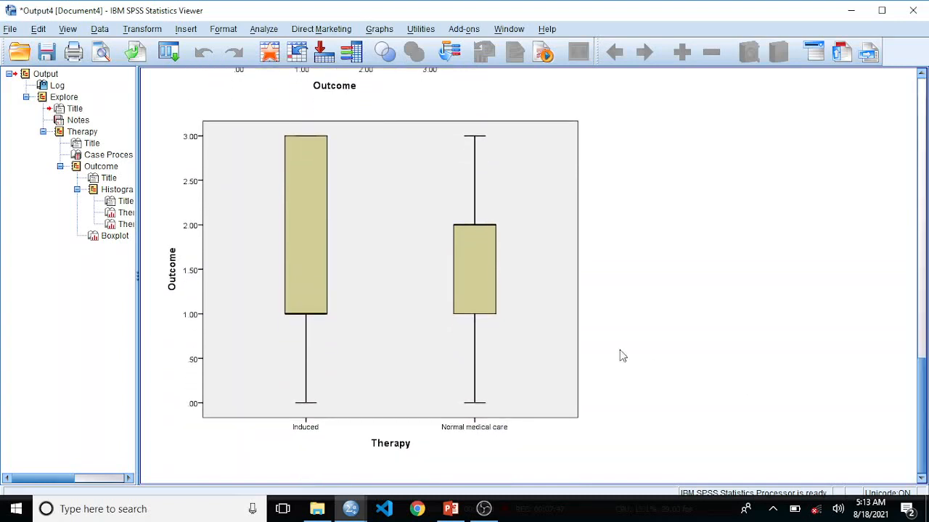
left_click(425, 251)
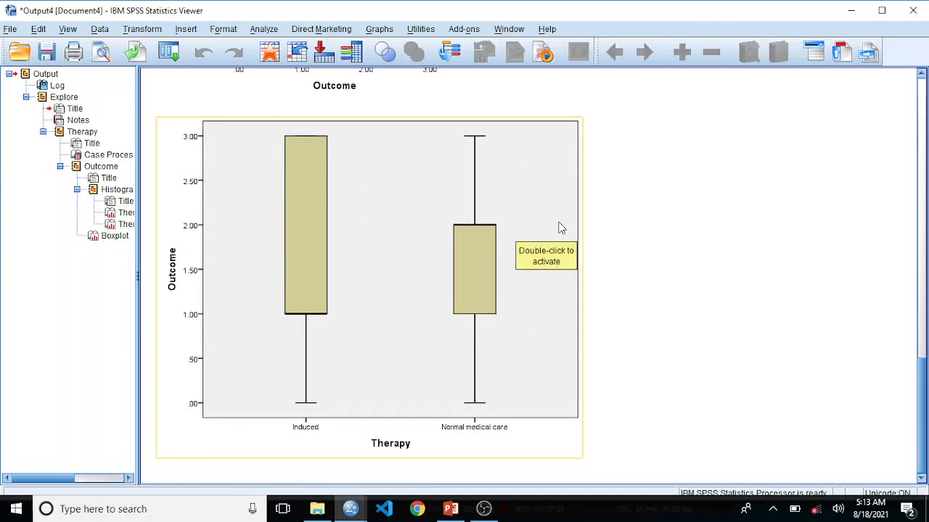
left_click(631, 199)
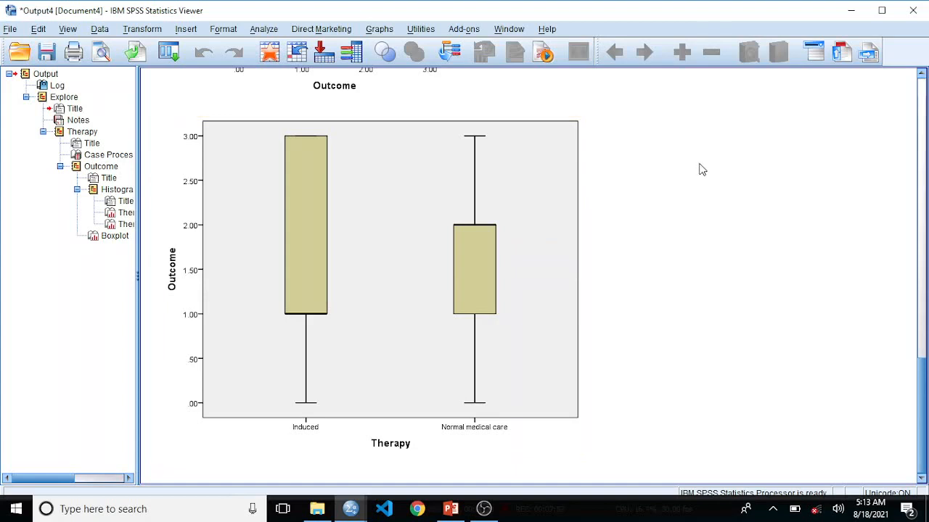
Review the Outcome boxplots for the two therapies again and return to the histograms above them
left_click(417, 252)
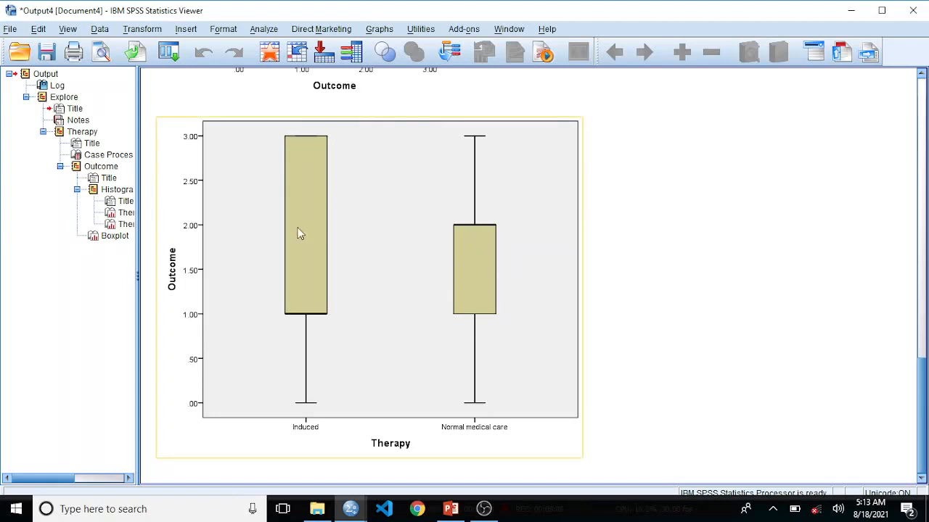
left_click(649, 337)
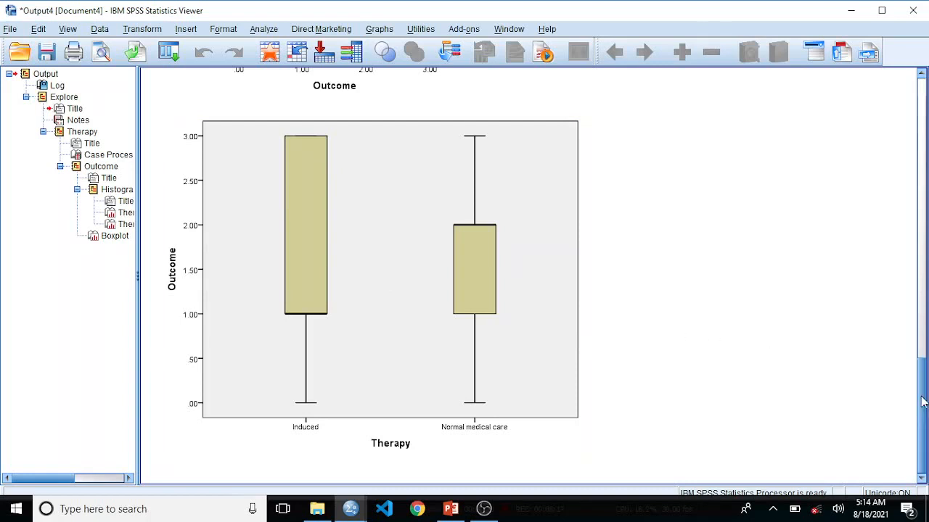
left_click_drag(915, 392, 910, 241)
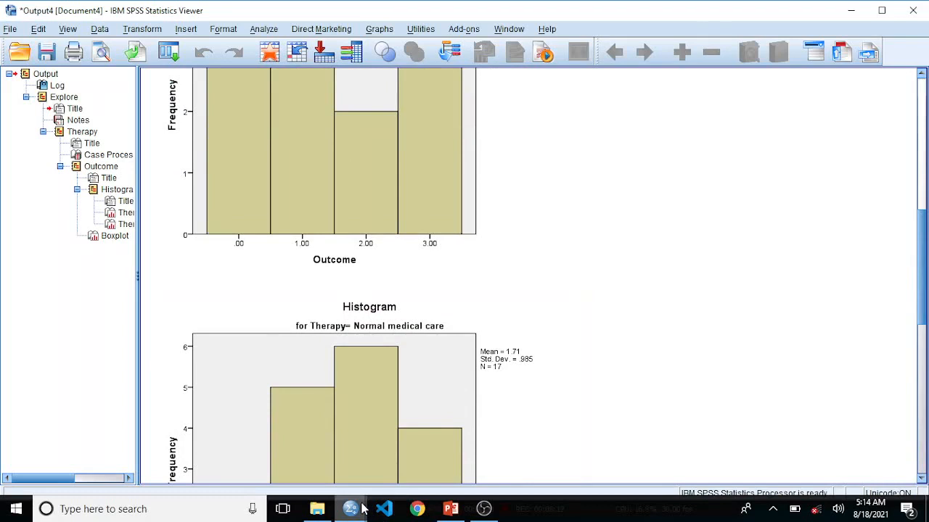
Set up a legacy two-independent-samples nonparametric test with Outcome as the test variable and Therapy as the grouping variable
mouse_move(360, 509)
left_click(317, 456)
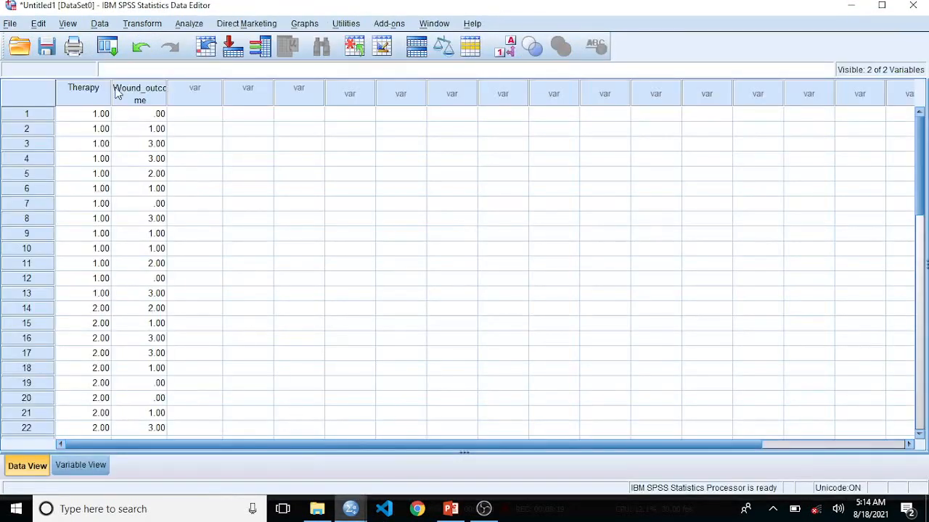
left_click(192, 25)
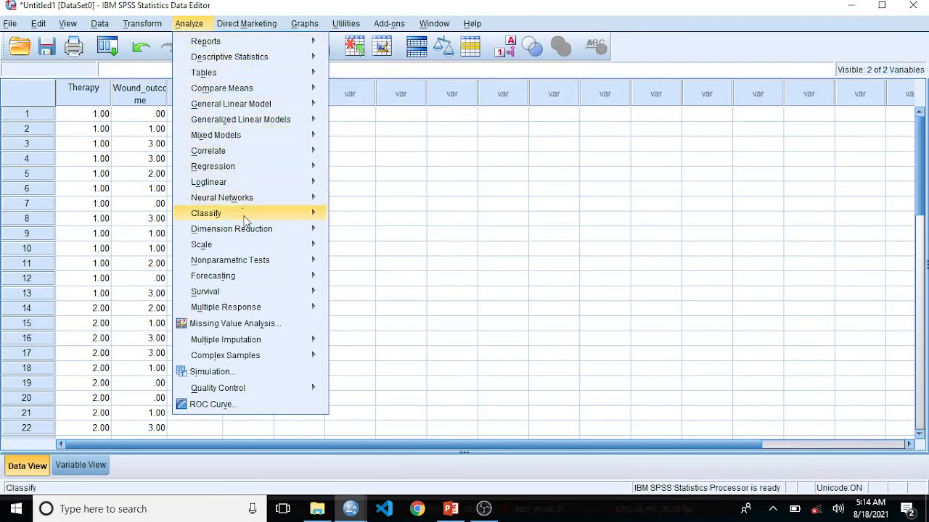
mouse_move(256, 266)
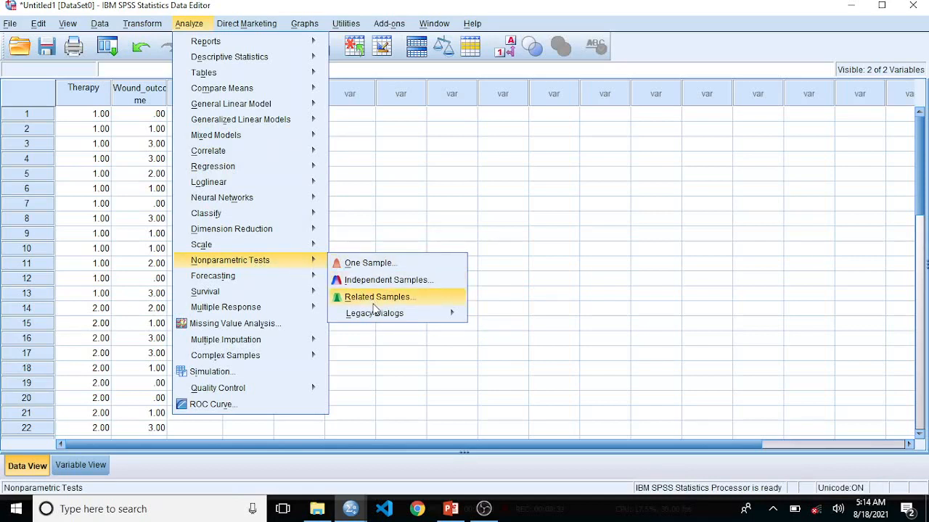
mouse_move(377, 315)
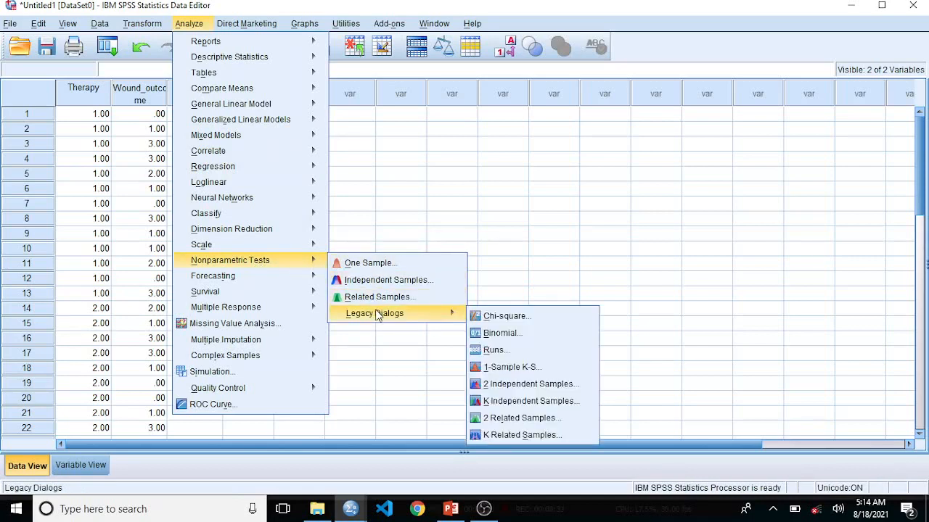
left_click(514, 385)
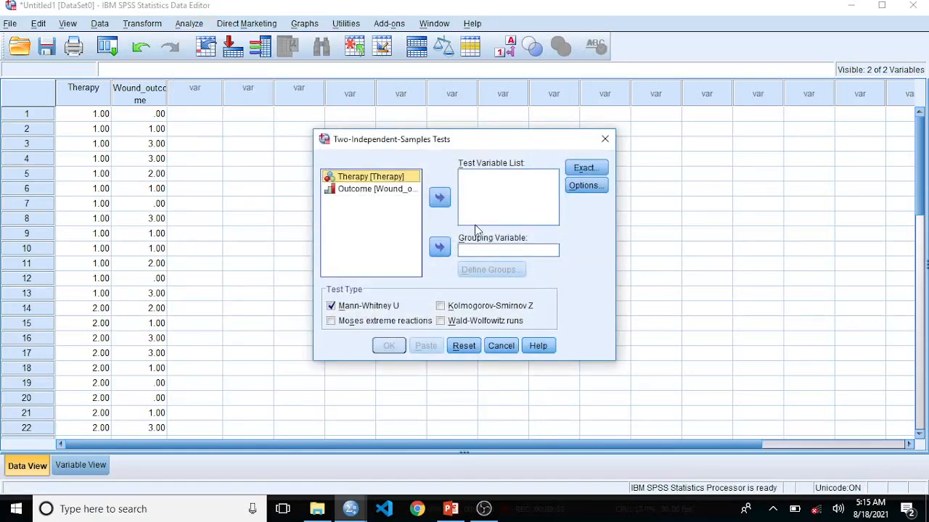
left_click(396, 193)
left_click(439, 197)
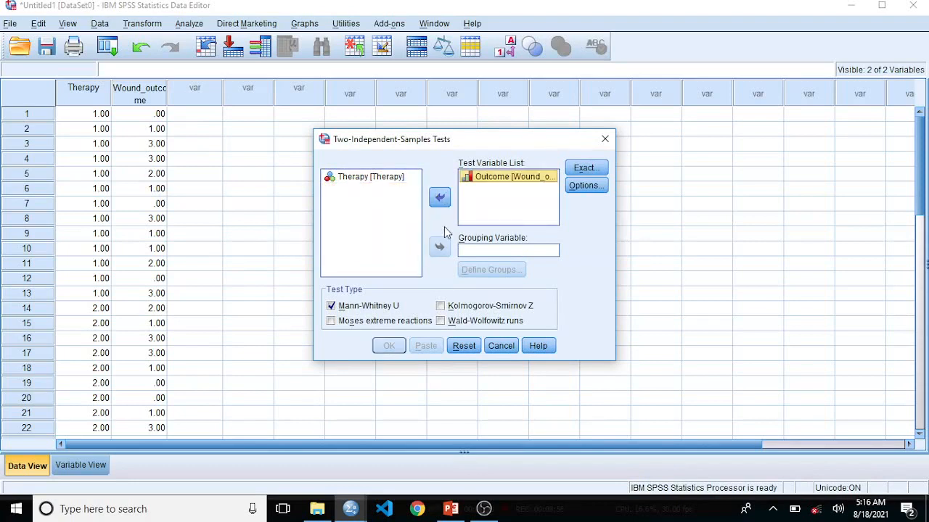
left_click(380, 183)
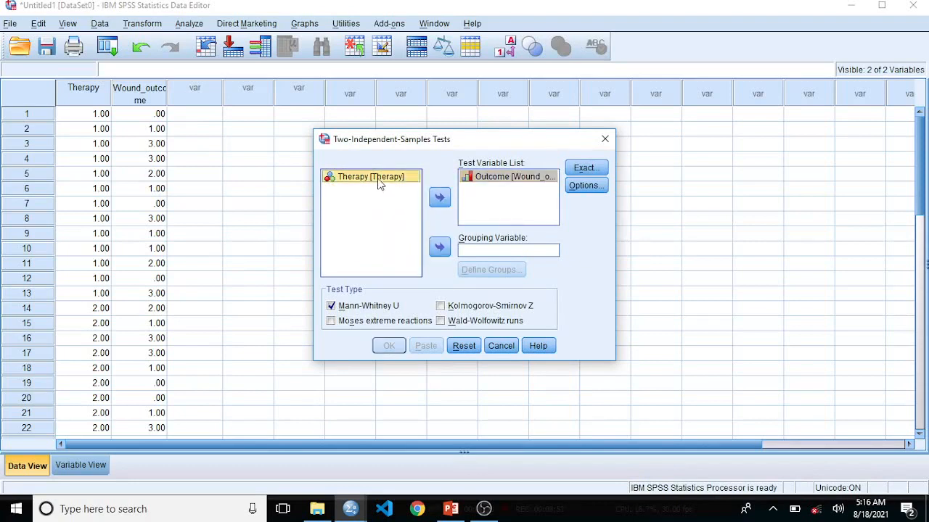
left_click(440, 247)
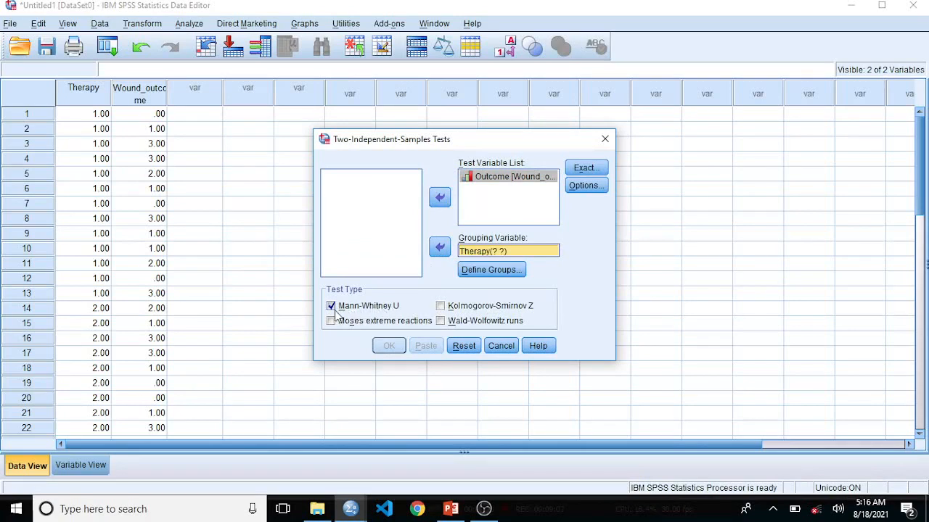
Define the Therapy groups as 1 and 2, run the Mann-Whitney U test, and view its rank and test statistics tables
left_click(484, 274)
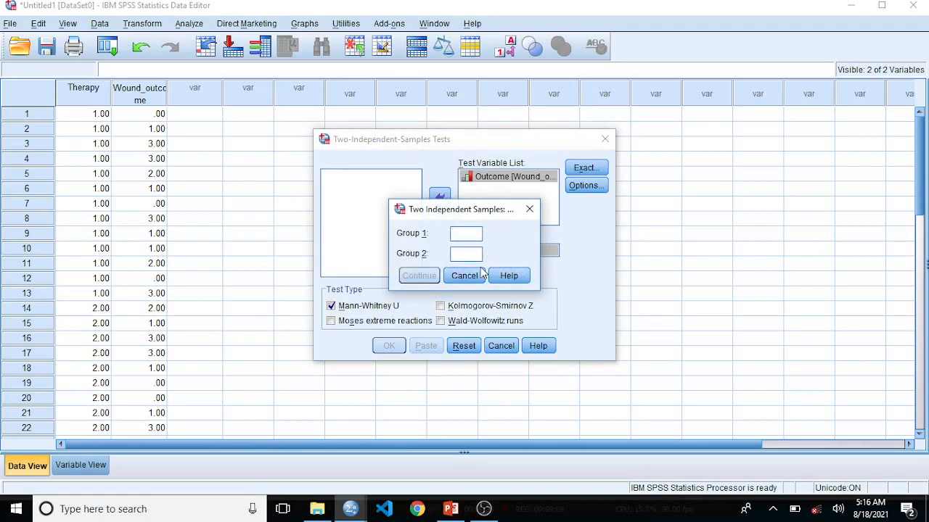
type("1")
left_click(471, 254)
type("2")
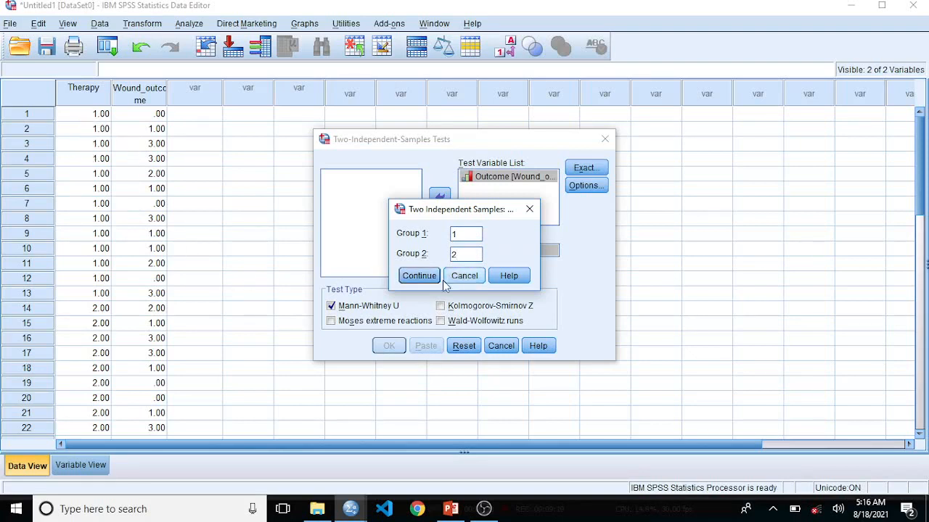
left_click(421, 280)
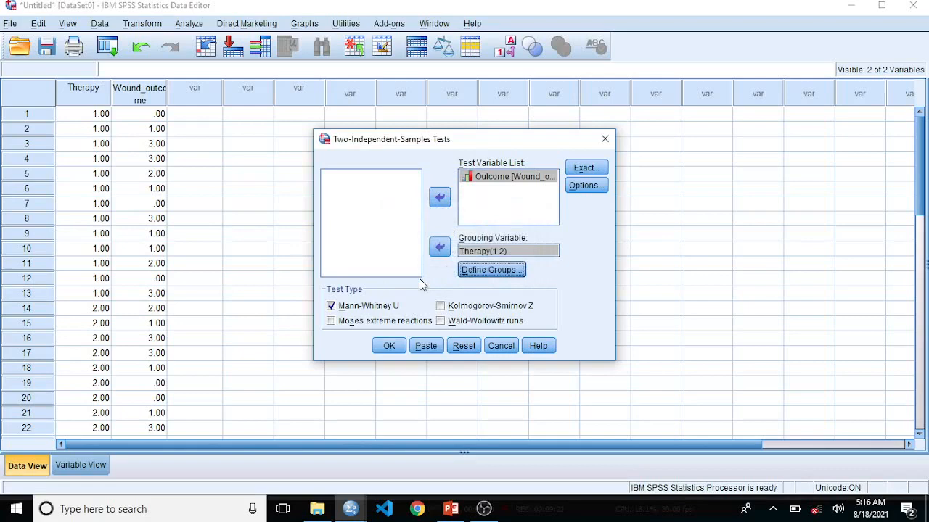
left_click(391, 346)
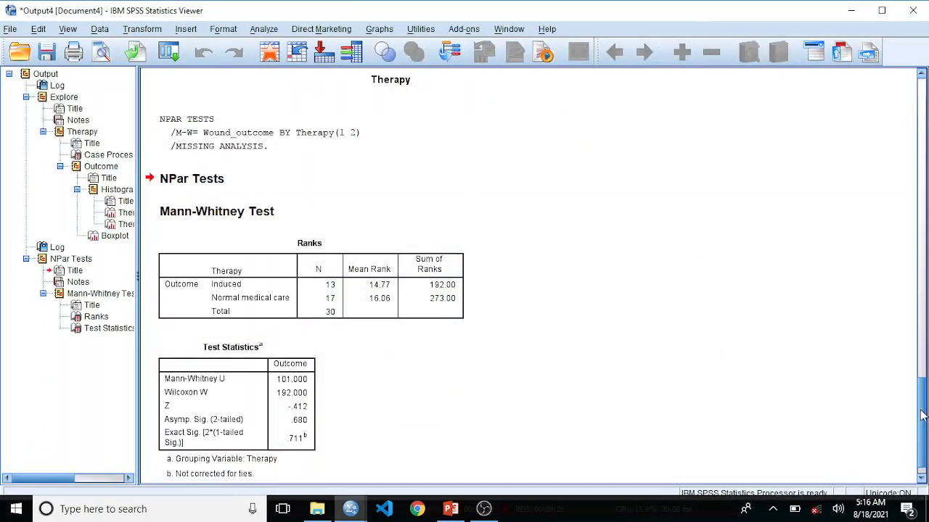
scroll(922, 412, "down", 1)
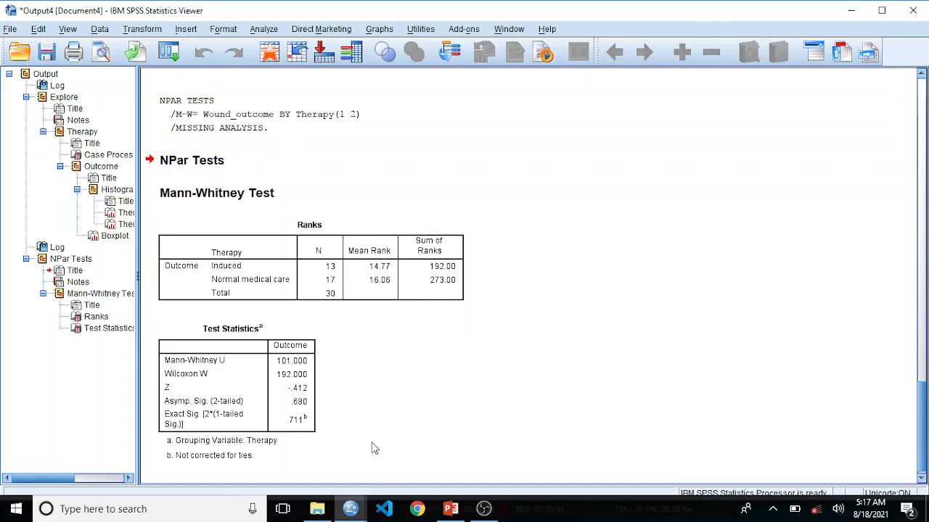
Open the nonparametric Independent Samples analysis for the dataset with the Customize analysis objective and clear the previous field assignments
mouse_move(354, 506)
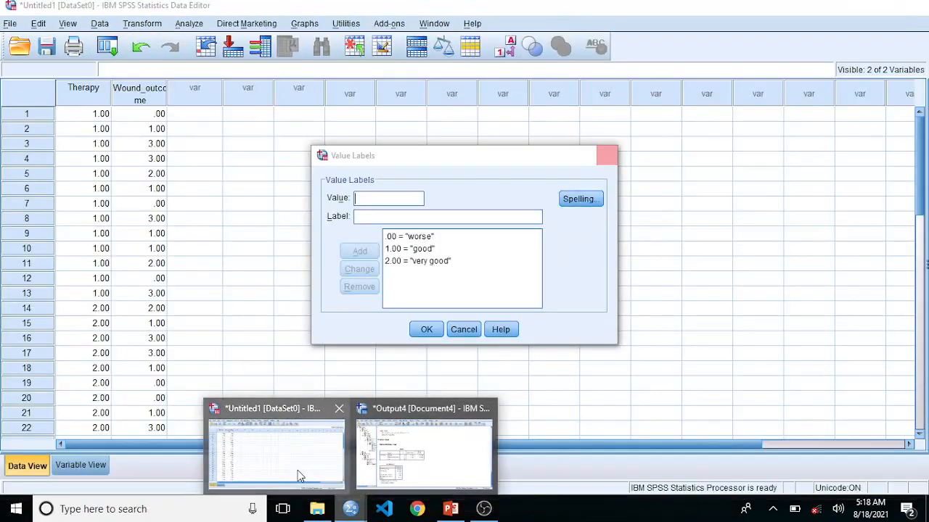
left_click(301, 468)
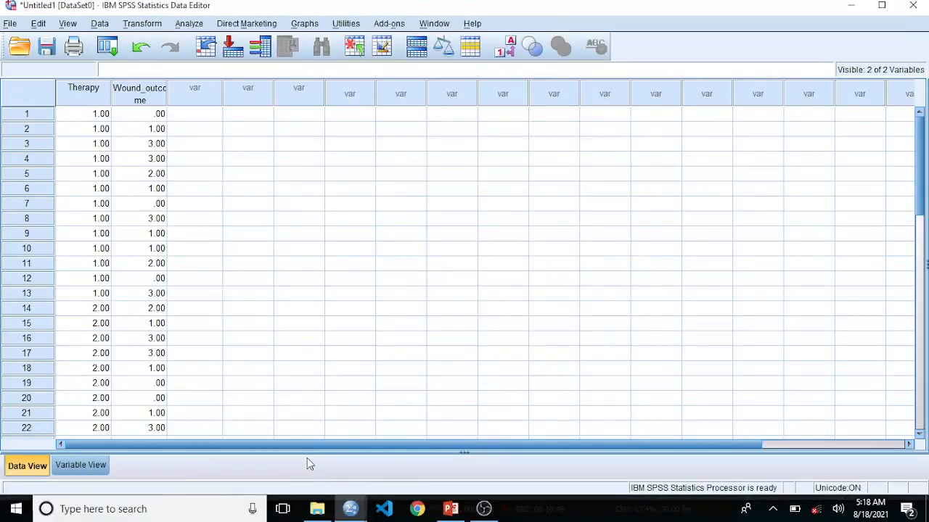
left_click(193, 24)
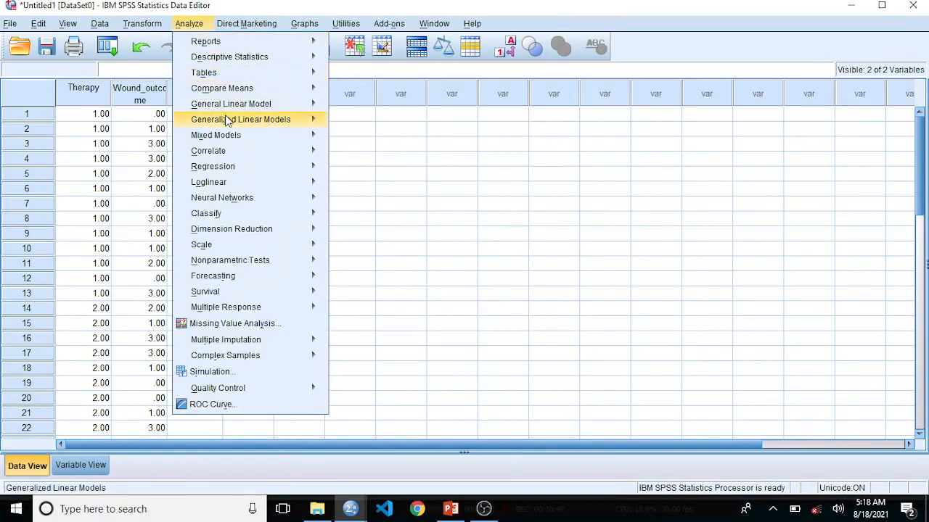
mouse_move(285, 263)
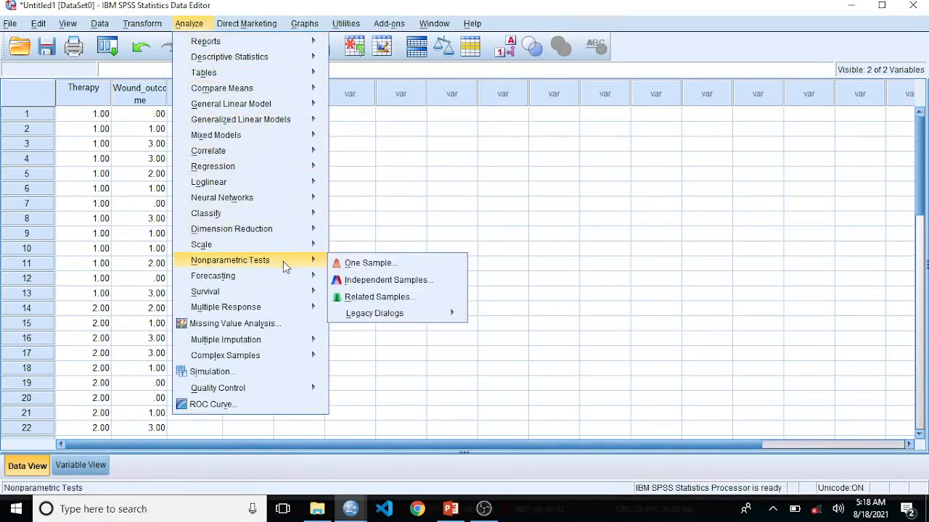
left_click(372, 285)
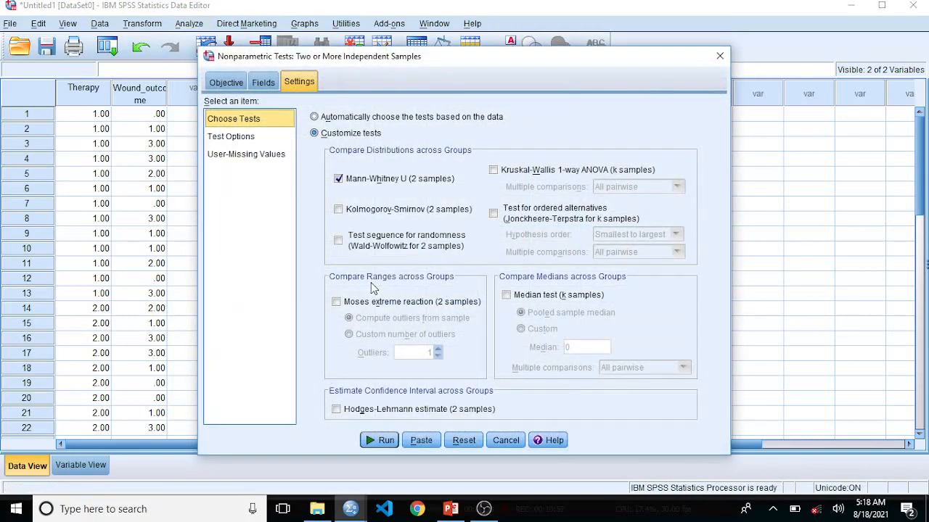
left_click(234, 82)
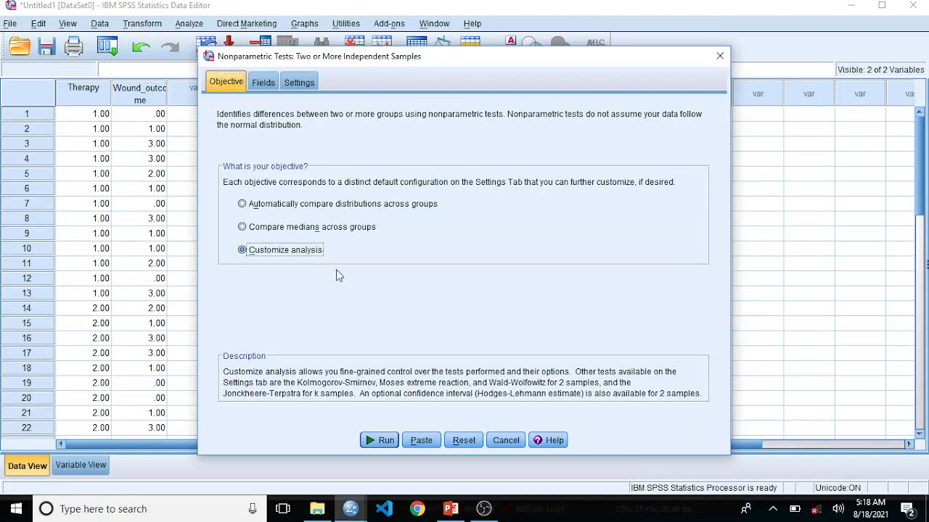
left_click(257, 90)
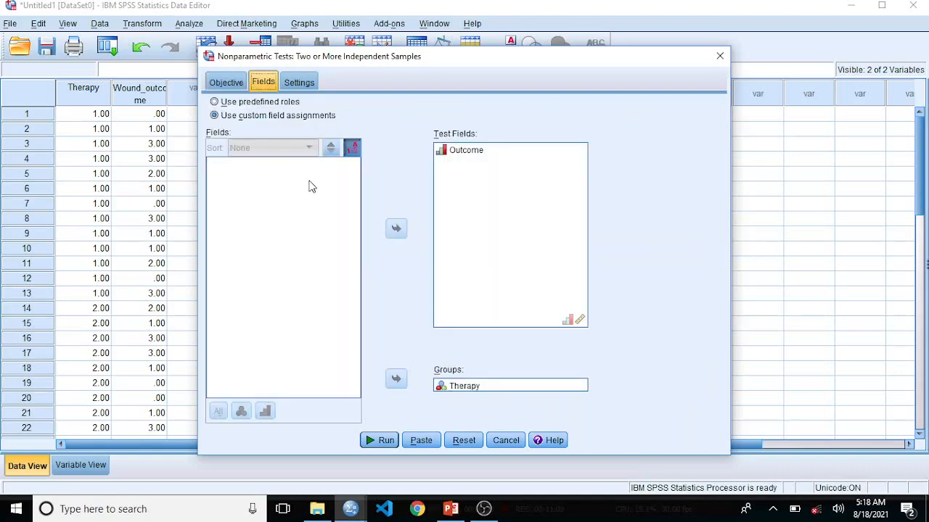
left_click(225, 82)
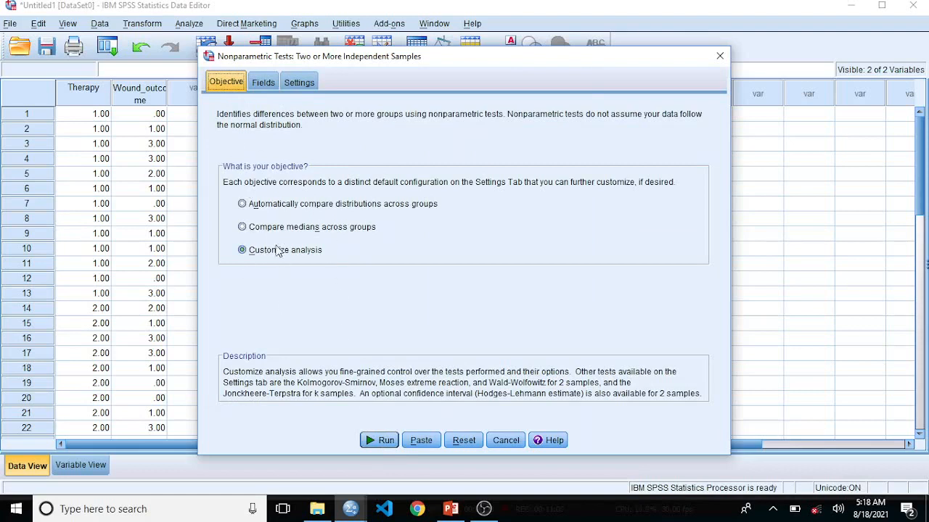
left_click(261, 84)
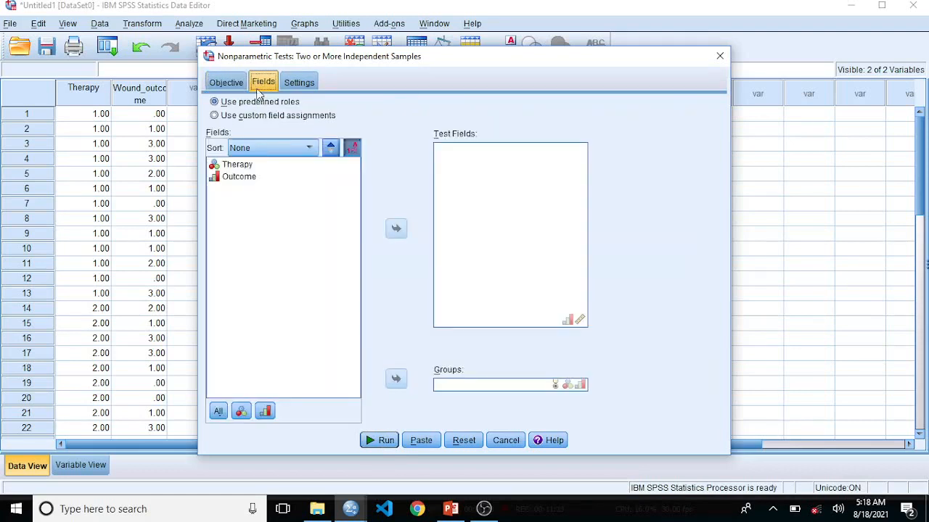
Try to assign Therapy as a test field
left_click(246, 165)
left_click(396, 230)
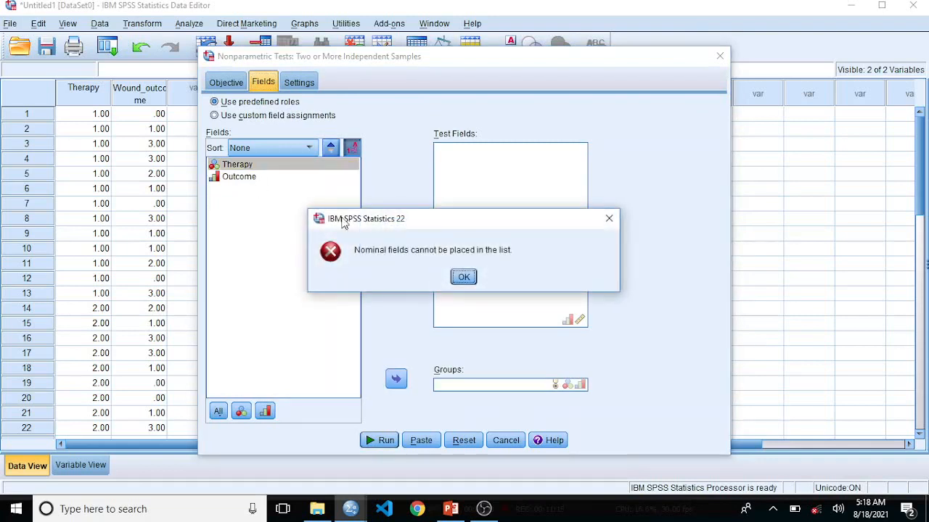
left_click(464, 277)
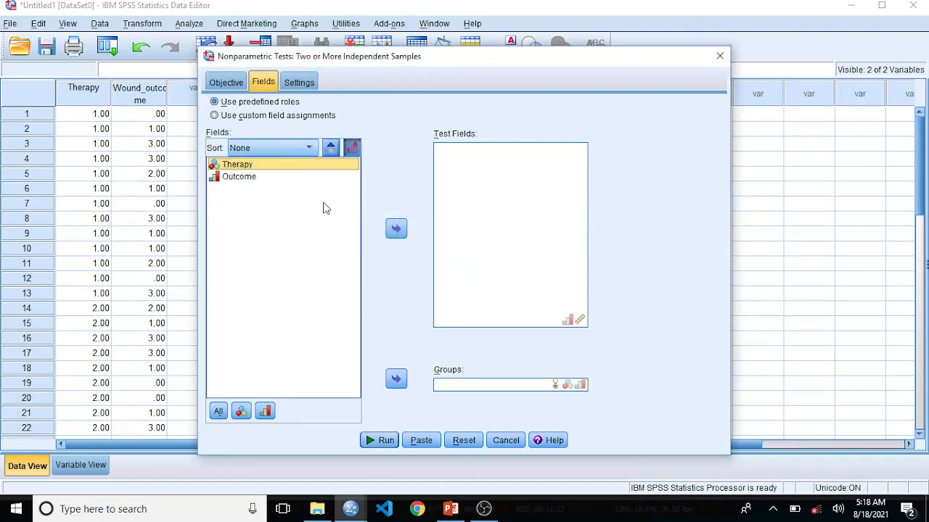
left_click(392, 231)
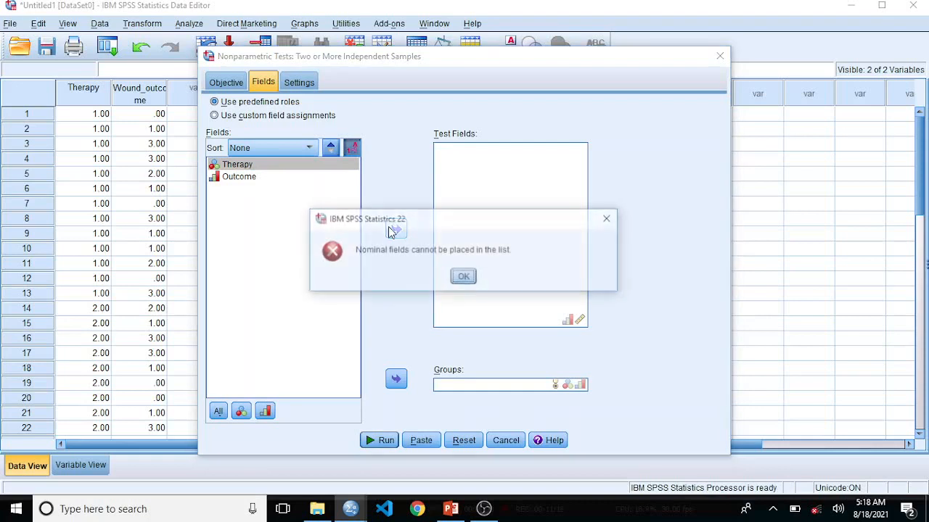
left_click(464, 283)
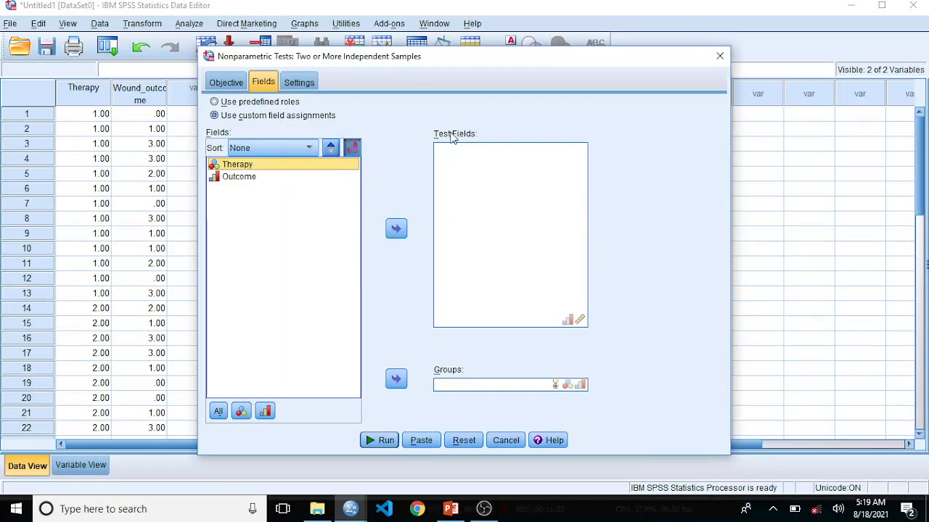
Assign Outcome as the test field and Therapy as the groups, and run the customized Mann-Whitney U (2 samples) test
left_click(239, 177)
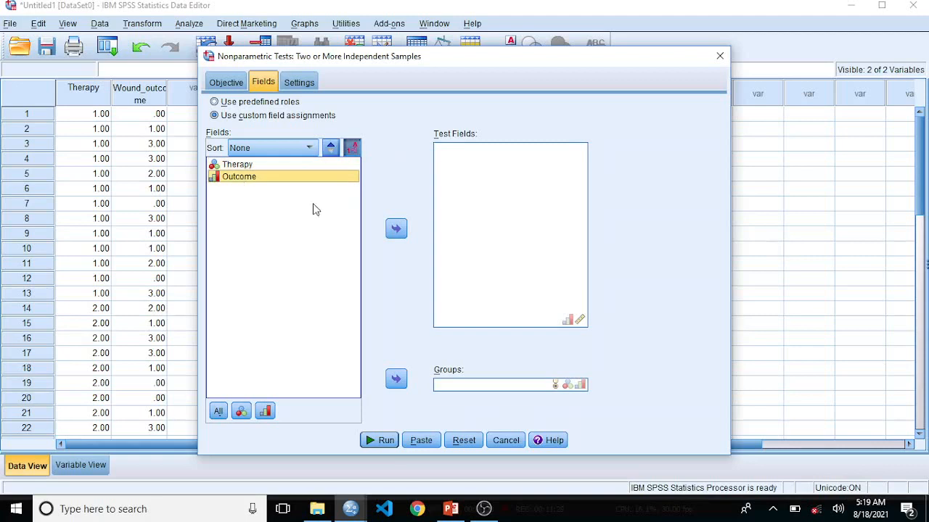
left_click(395, 229)
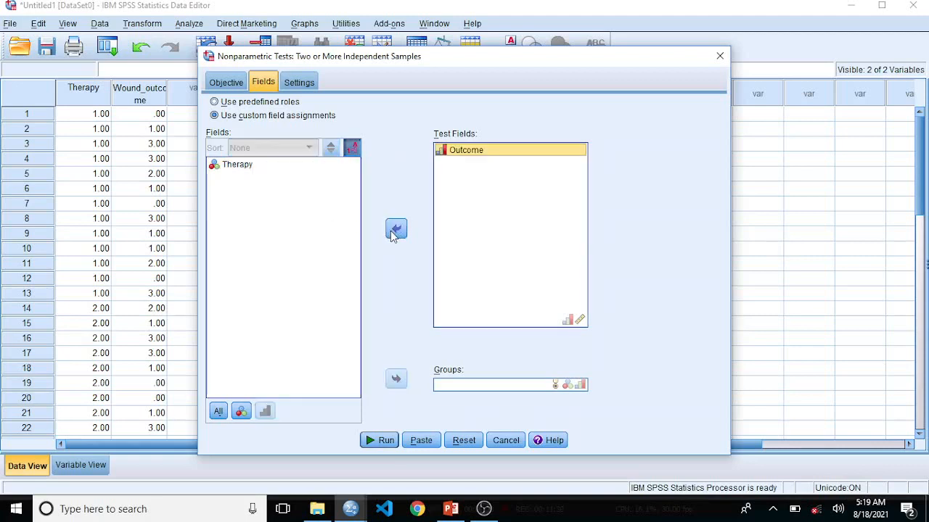
left_click(250, 166)
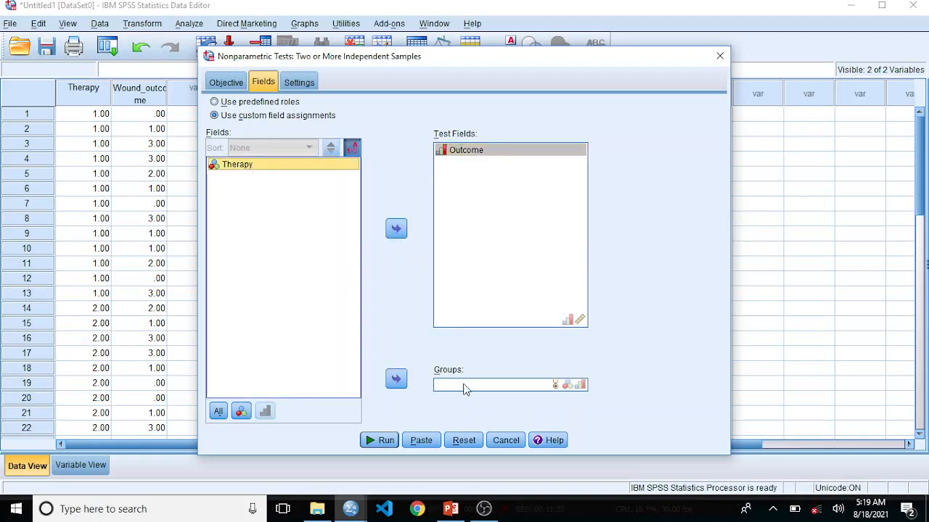
left_click(395, 379)
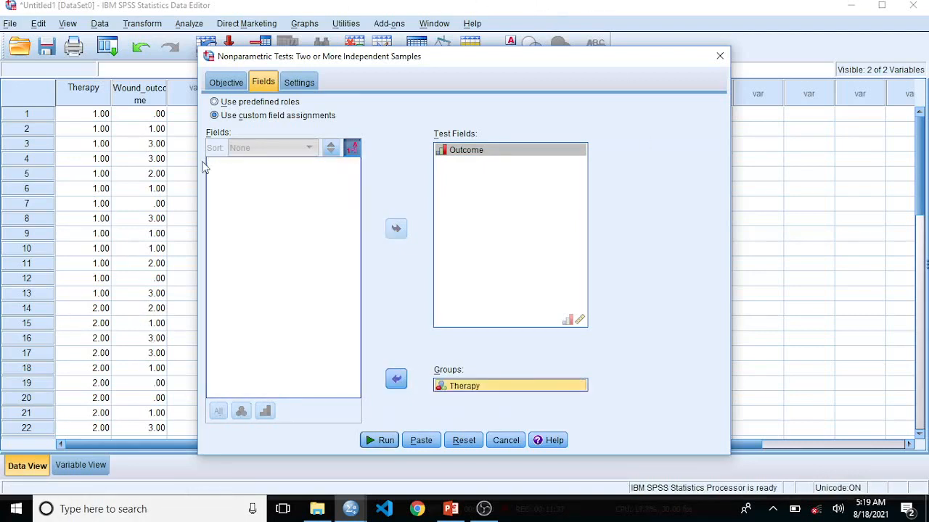
left_click(308, 84)
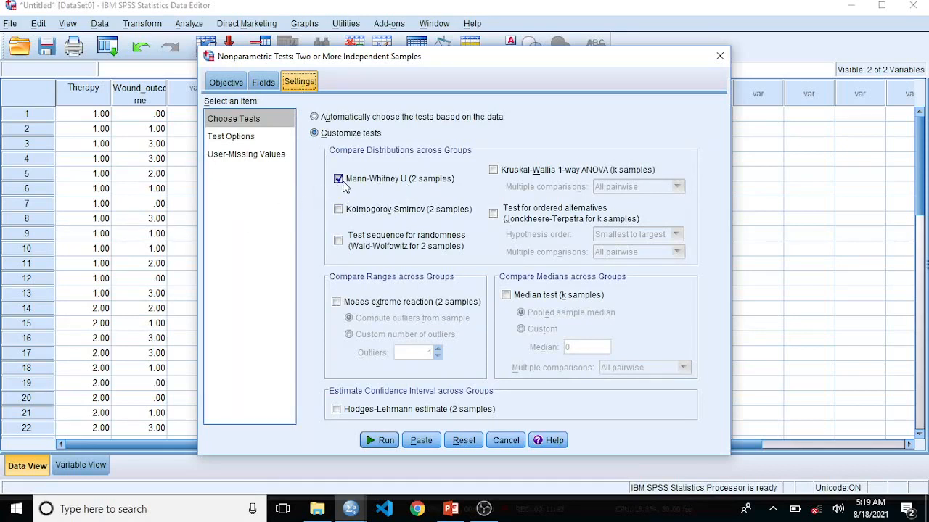
left_click(384, 441)
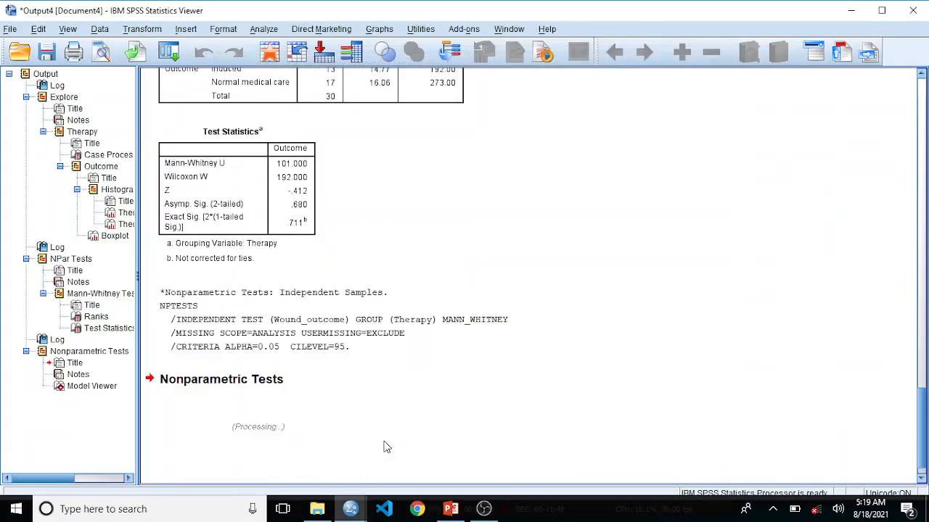
Examine the Hypothesis Test Summary and compare its significance with the earlier Mann-Whitney Ranks and Test Statistics tables
scroll(923, 401, "down", 3)
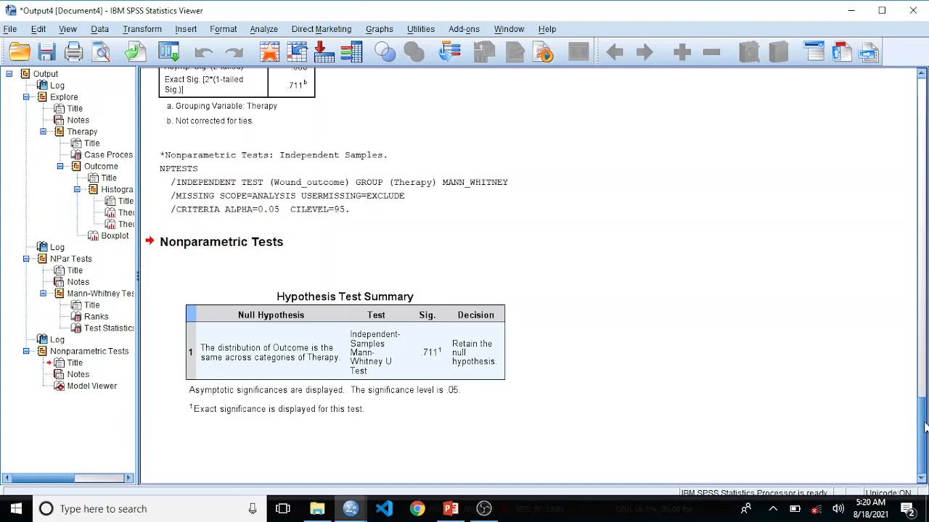
left_click_drag(925, 428, 925, 408)
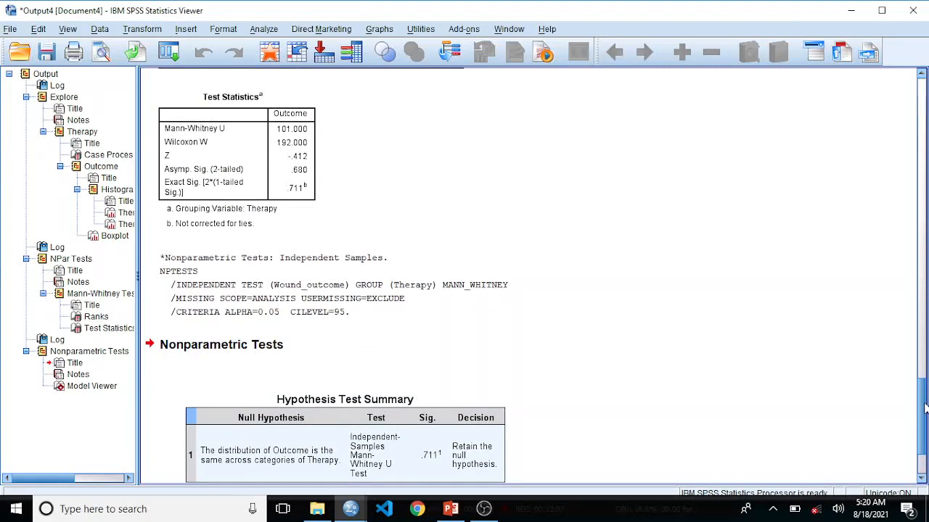
left_click_drag(924, 408, 909, 361)
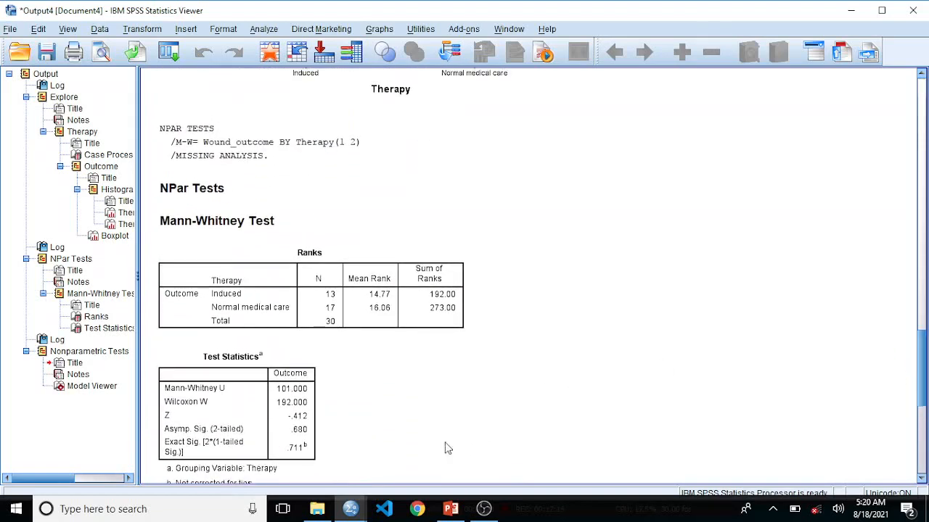
left_click(240, 459)
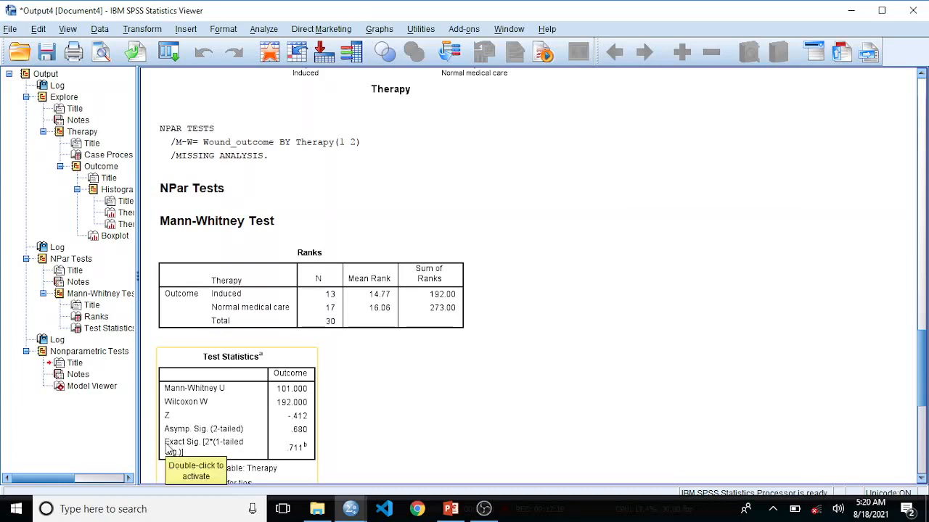
left_click(428, 406)
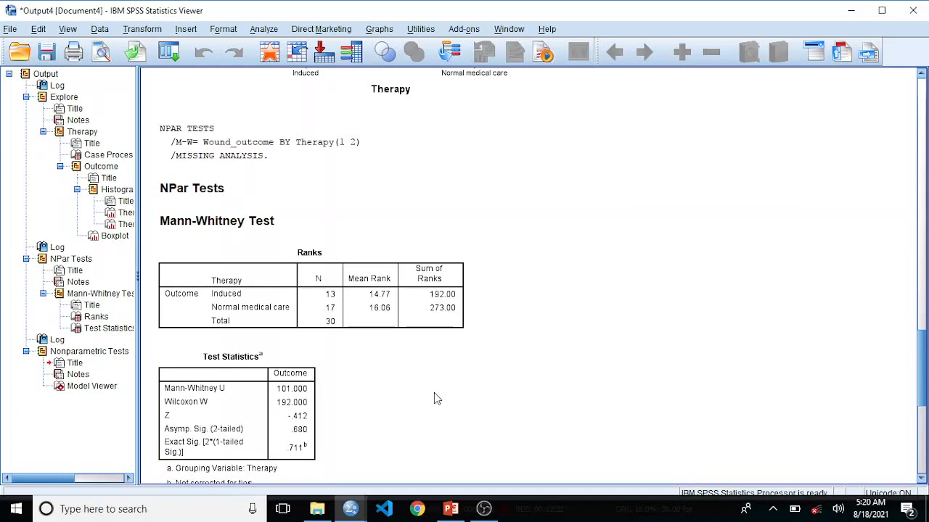
left_click(257, 459)
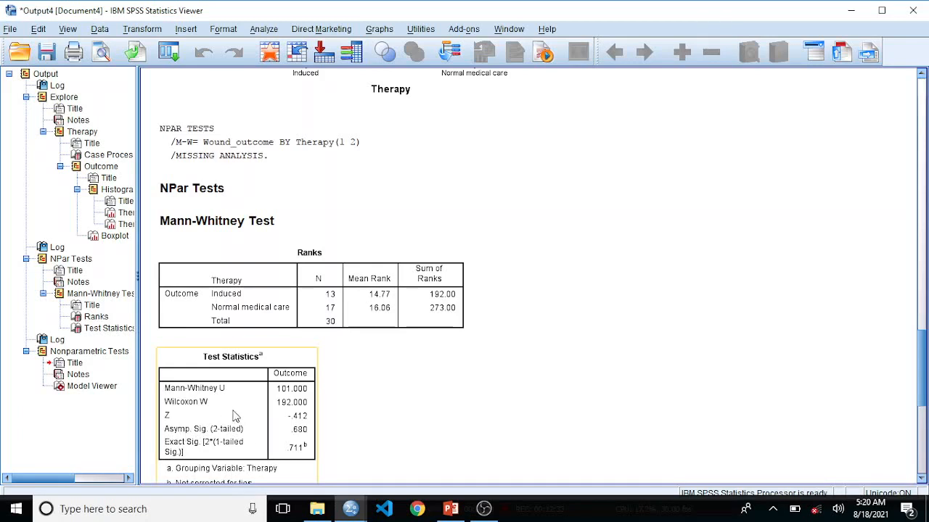
left_click(519, 311)
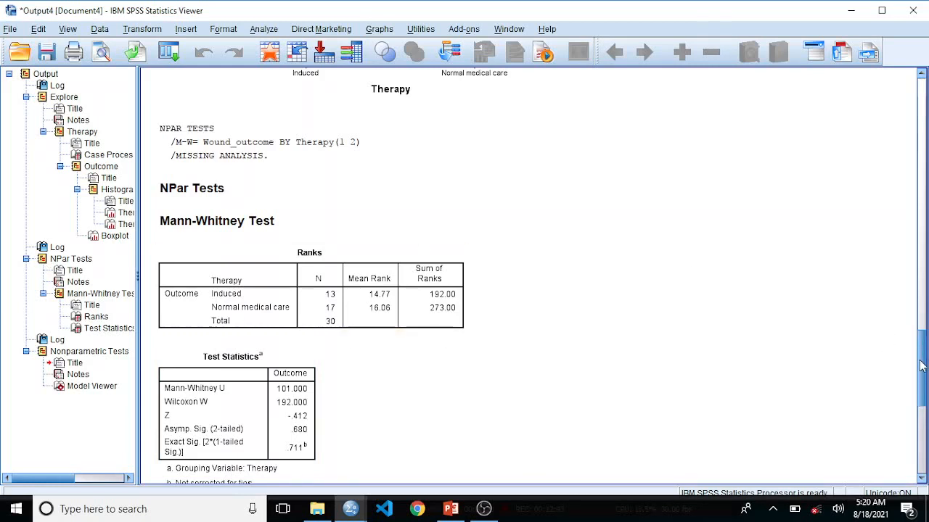
mouse_move(920, 365)
left_mouse_down()
mouse_move(916, 311)
mouse_move(910, 381)
mouse_move(906, 317)
mouse_move(917, 359)
left_mouse_up()
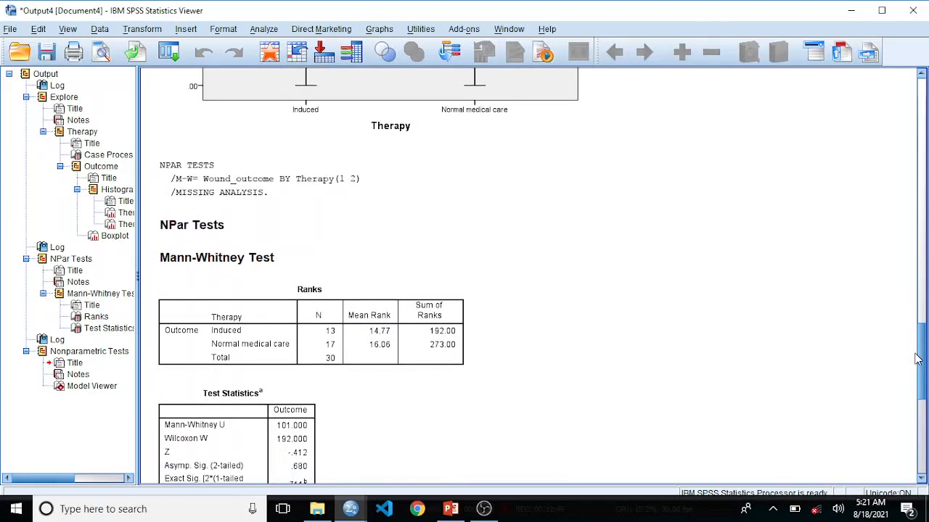